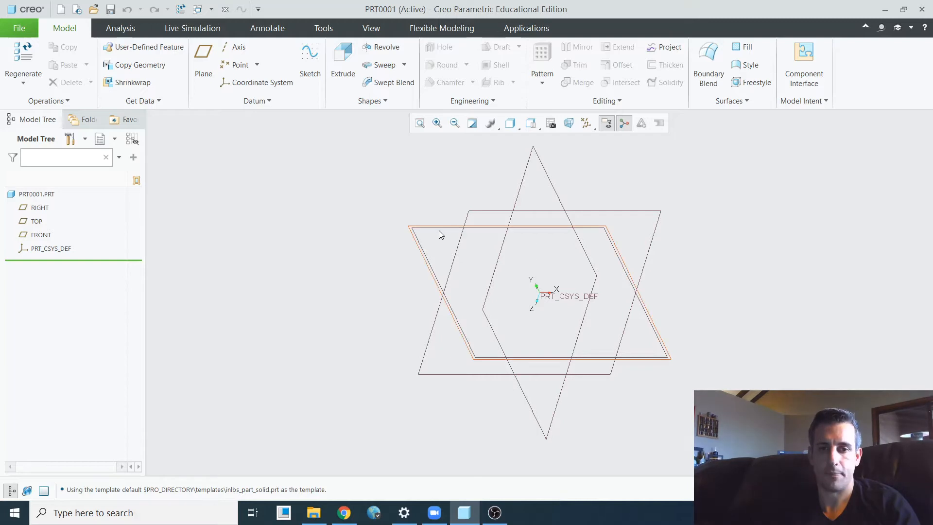
# - Sketch a closed half-T profile on the FRONT plane against the vertical axis, about 23.92 wide, 40.50 high, with an 8.27 thick head
pyautogui.click(438, 230)
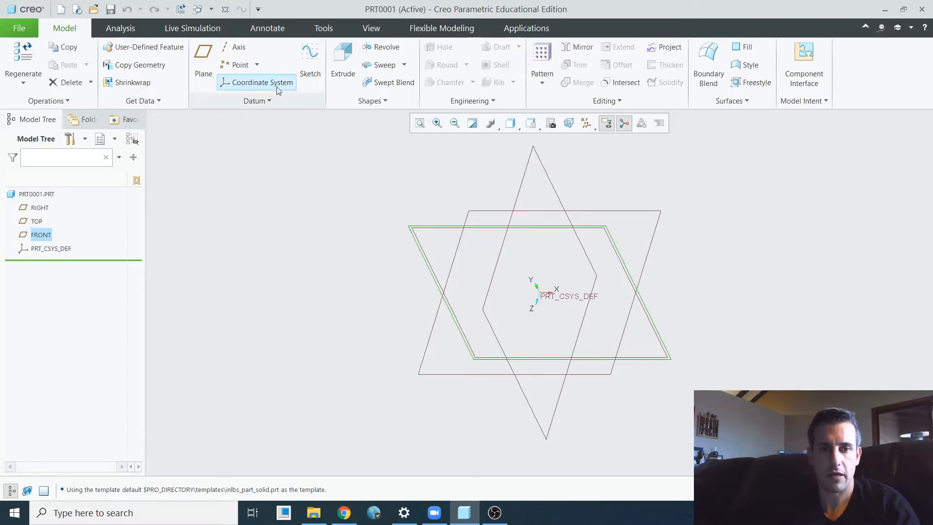
pyautogui.click(310, 63)
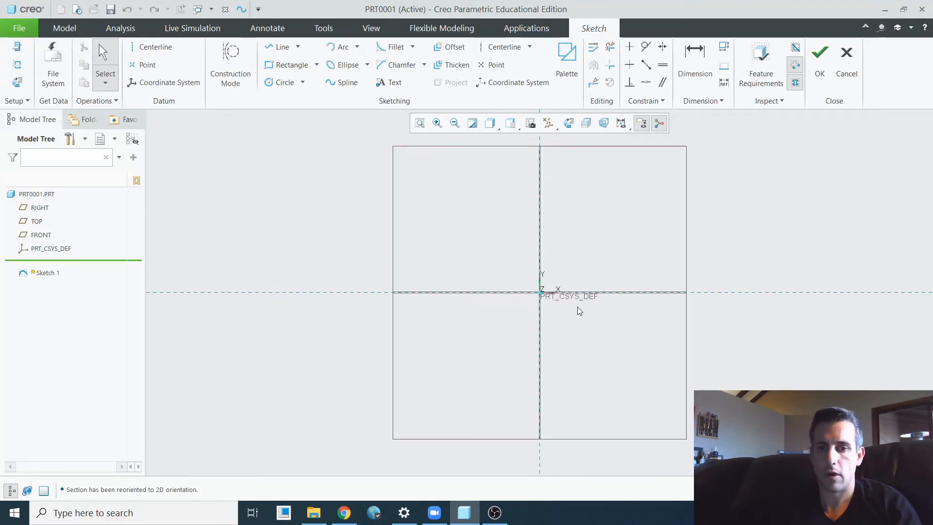
pyautogui.click(279, 47)
pyautogui.click(491, 290)
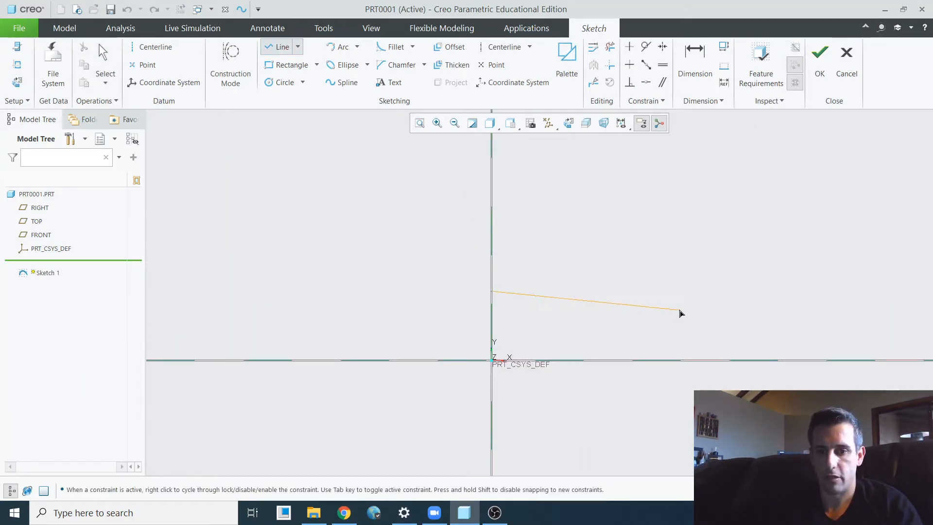
pyautogui.click(693, 303)
pyautogui.click(693, 359)
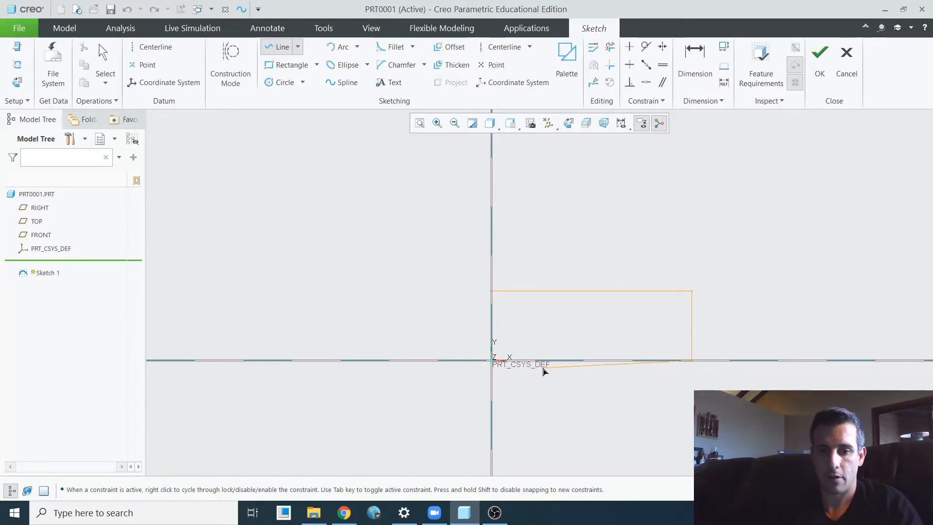
pyautogui.scroll(-1, 553, 347)
pyautogui.scroll(-2, 557, 328)
pyautogui.click(553, 344)
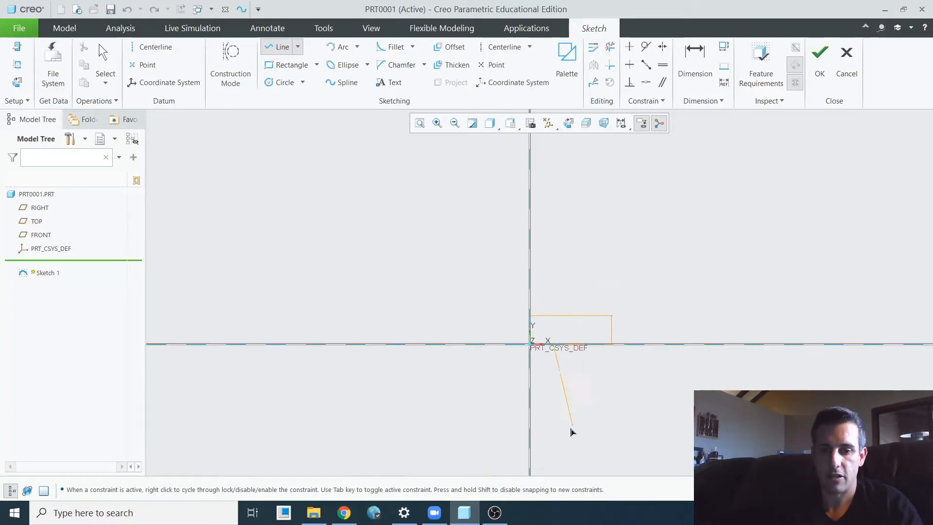
pyautogui.click(530, 455)
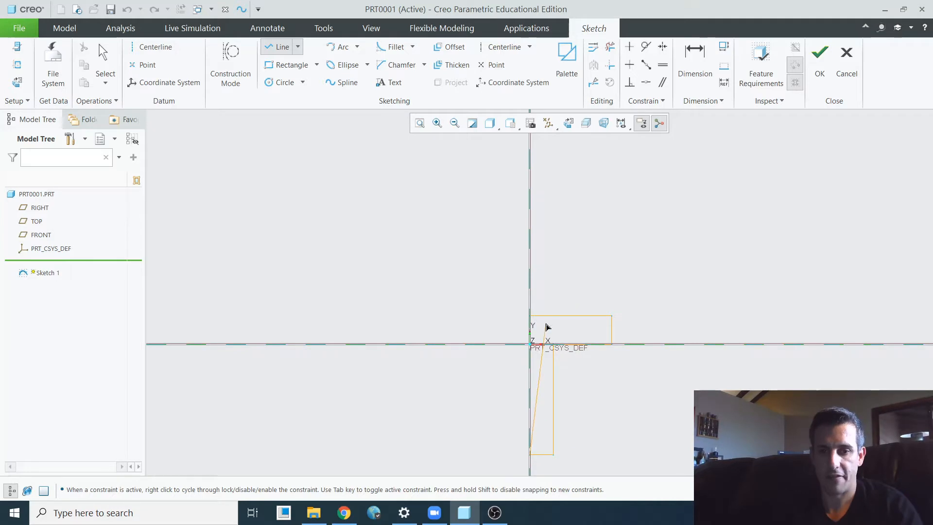
pyautogui.click(529, 315)
pyautogui.middleClick(510, 274)
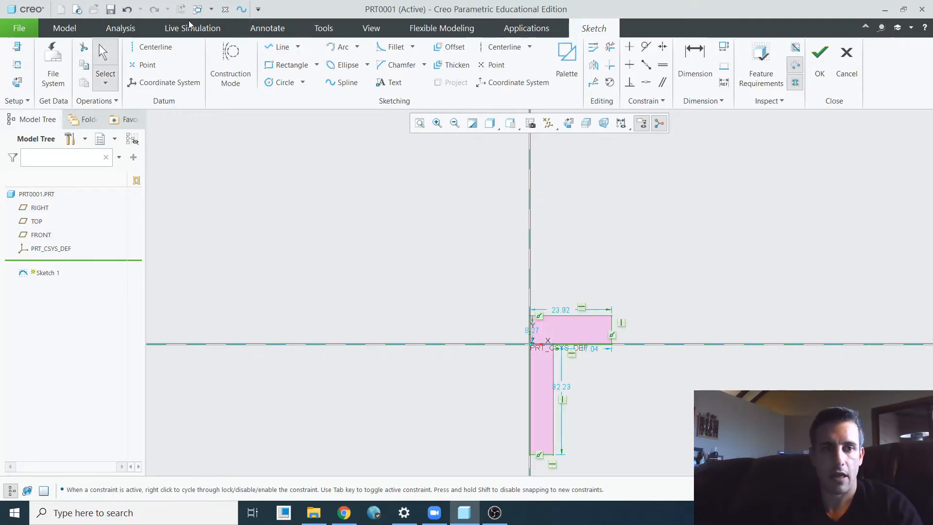
# - Add a vertical datum centerline through the origin, along the profile's inner edge
pyautogui.click(148, 47)
pyautogui.click(530, 301)
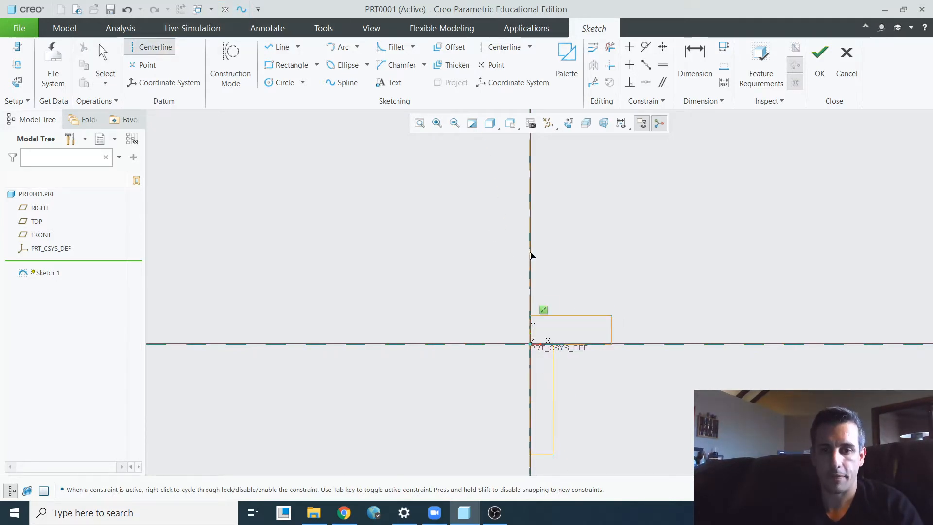
pyautogui.click(530, 254)
pyautogui.middleClick(578, 254)
# - Scale all sketch dimensions together with Lock Scale and Regenerate on so the head width becomes 0.96, and finish the sketch
pyautogui.scroll(-2, 561, 310)
pyautogui.scroll(7, 566, 307)
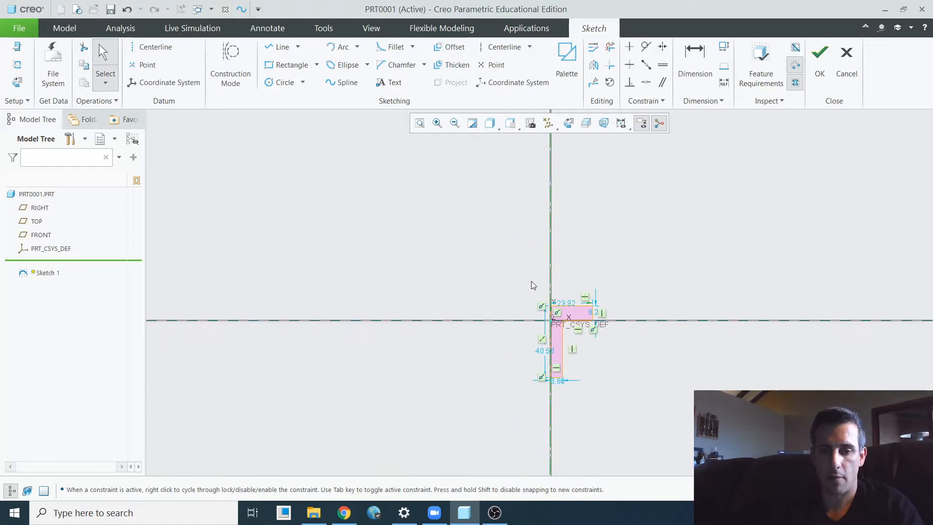
pyautogui.moveTo(500, 252); pyautogui.dragTo(677, 444)
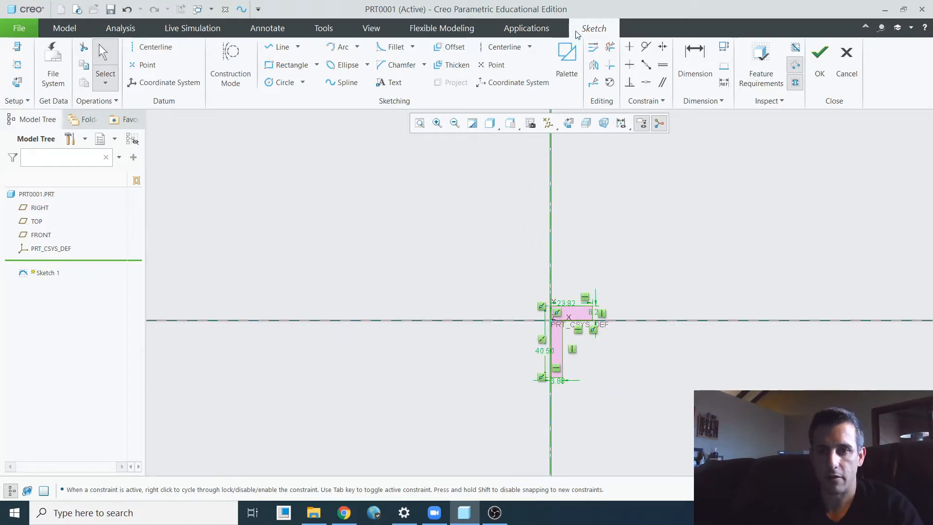
pyautogui.click(593, 47)
pyautogui.click(764, 306)
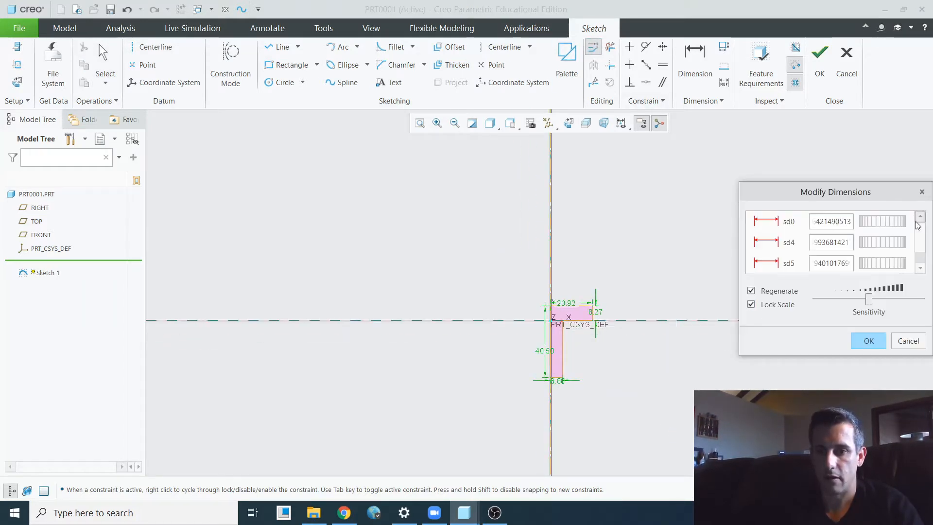
pyautogui.moveTo(901, 222)
pyautogui.mouseDown()
pyautogui.moveTo(830, 223)
pyautogui.moveTo(876, 228)
pyautogui.moveTo(843, 230)
pyautogui.mouseUp()
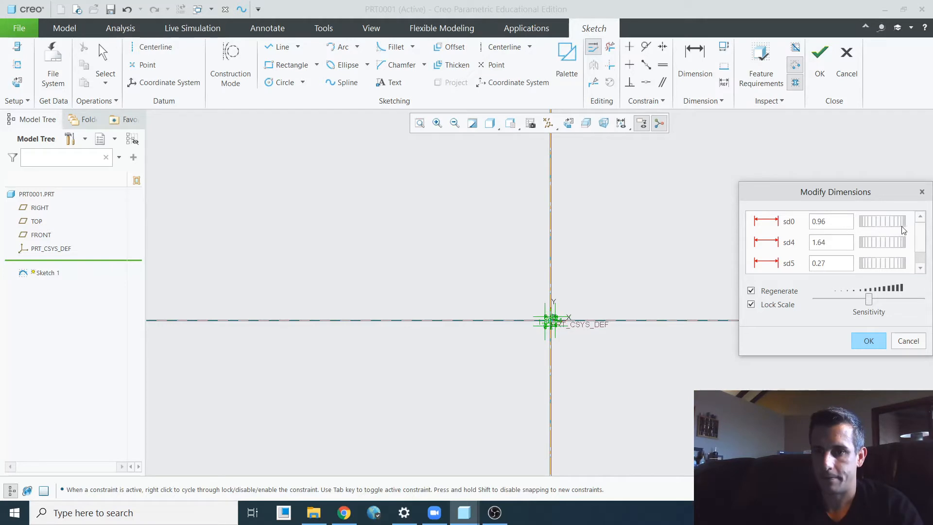
pyautogui.click(866, 342)
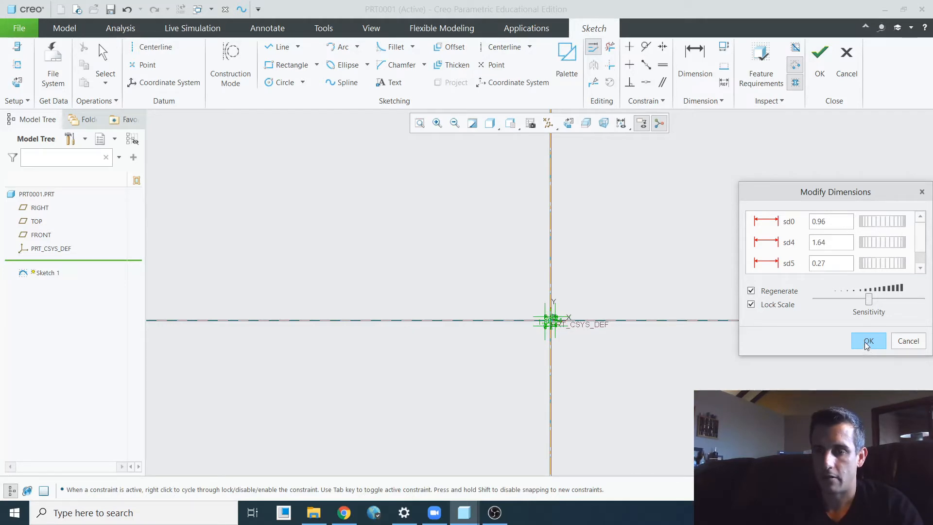
pyautogui.scroll(-10, 558, 316)
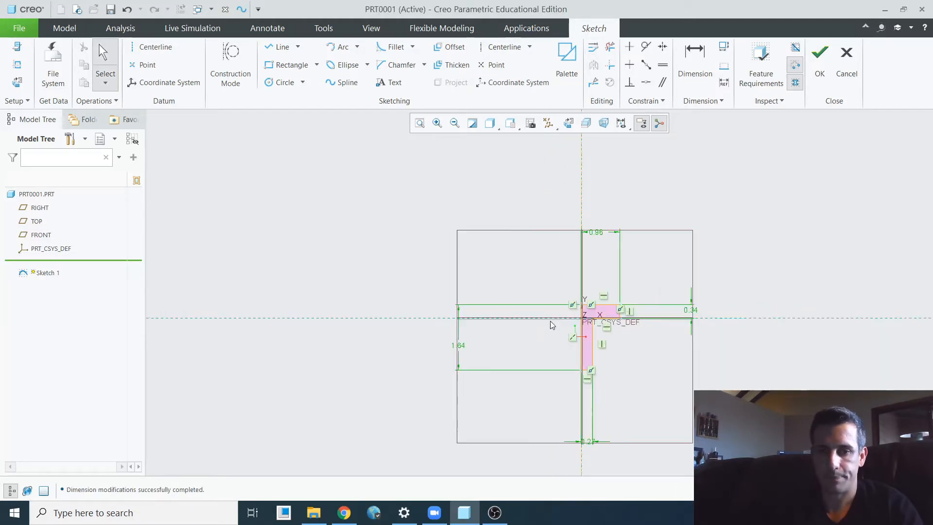
pyautogui.scroll(2, 614, 309)
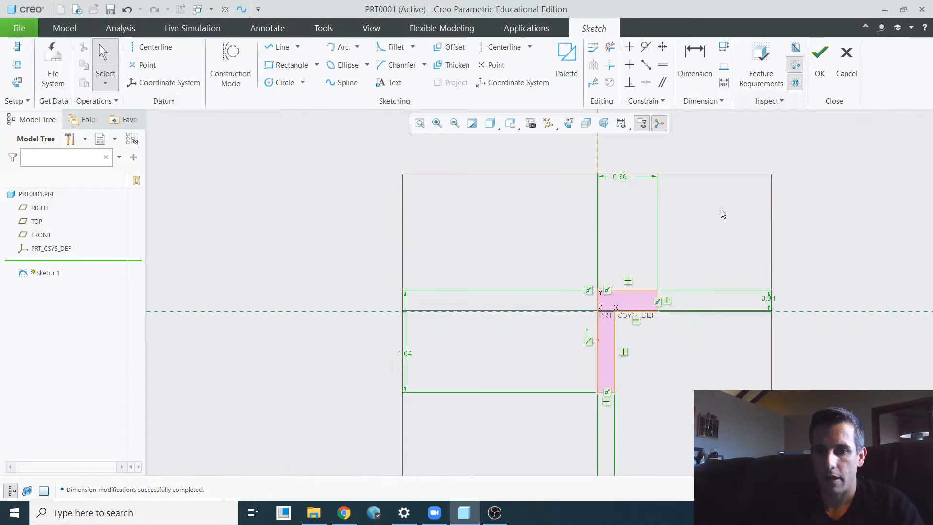
pyautogui.click(816, 77)
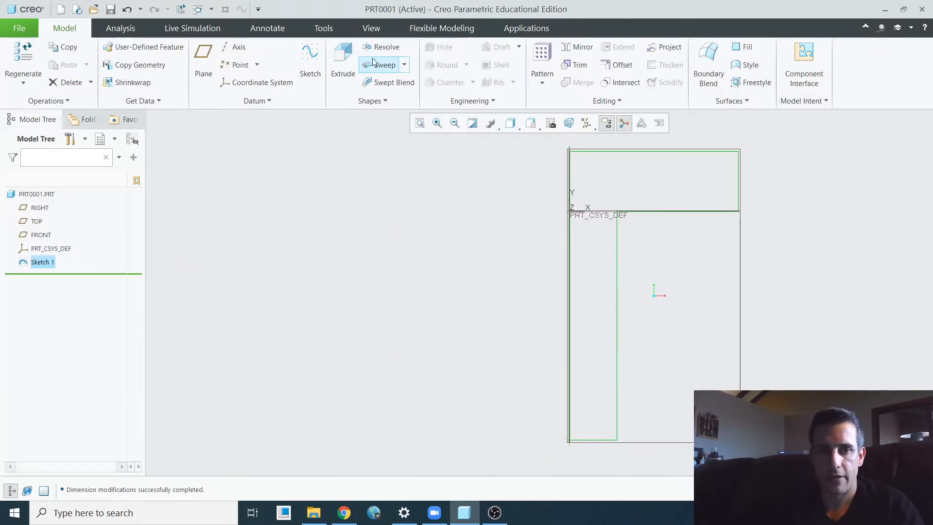
# - Revolve the profile 360 degrees about its internal centerline as a solid
pyautogui.click(383, 47)
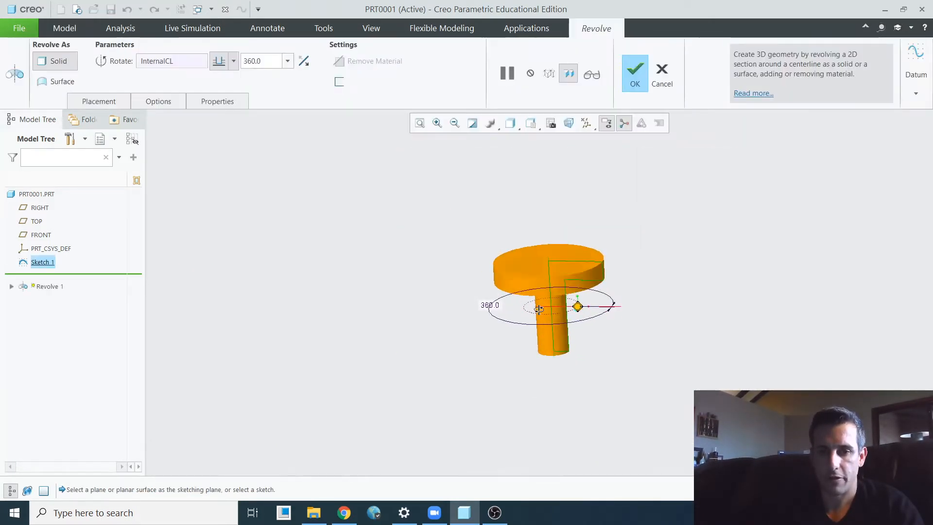
pyautogui.moveTo(528, 324)
pyautogui.mouseDown(button='middle')
pyautogui.moveTo(548, 289)
pyautogui.moveTo(621, 320)
pyautogui.moveTo(612, 318)
pyautogui.mouseUp(button='middle')
pyautogui.scroll(-4, 548, 289)
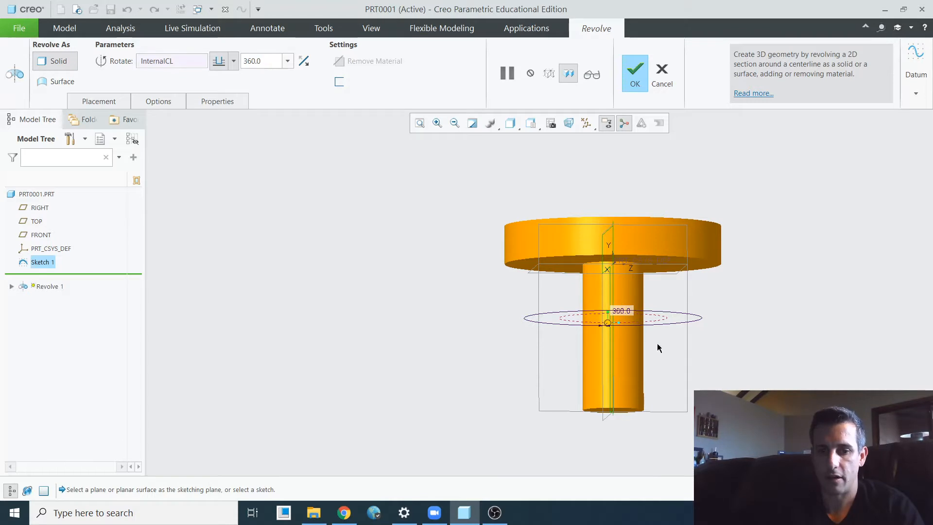
pyautogui.click(635, 83)
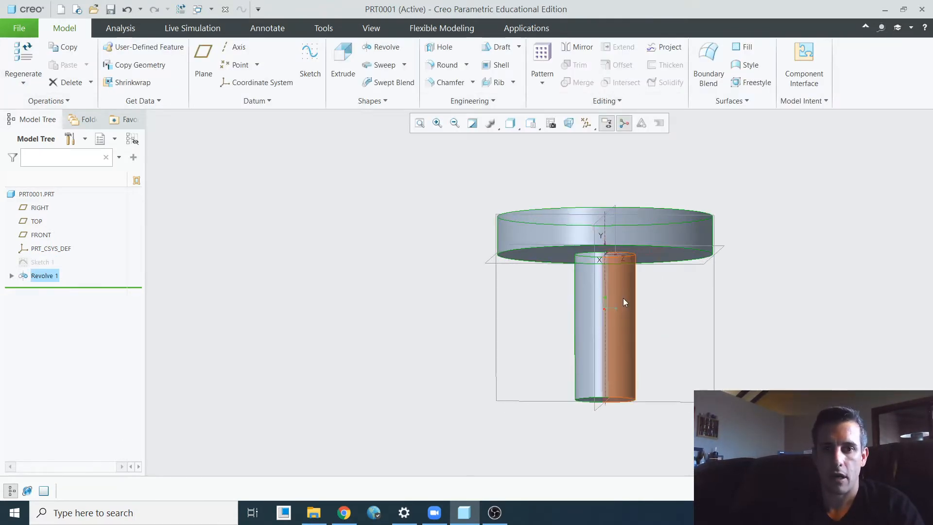
# - Start a sketch on the RIGHT plane with the TOP plane as reference in Top orientation, viewed square-on
pyautogui.moveTo(666, 391)
pyautogui.mouseDown(button='middle')
pyautogui.moveTo(661, 343)
pyautogui.moveTo(627, 378)
pyautogui.moveTo(629, 390)
pyautogui.mouseUp(button='middle')
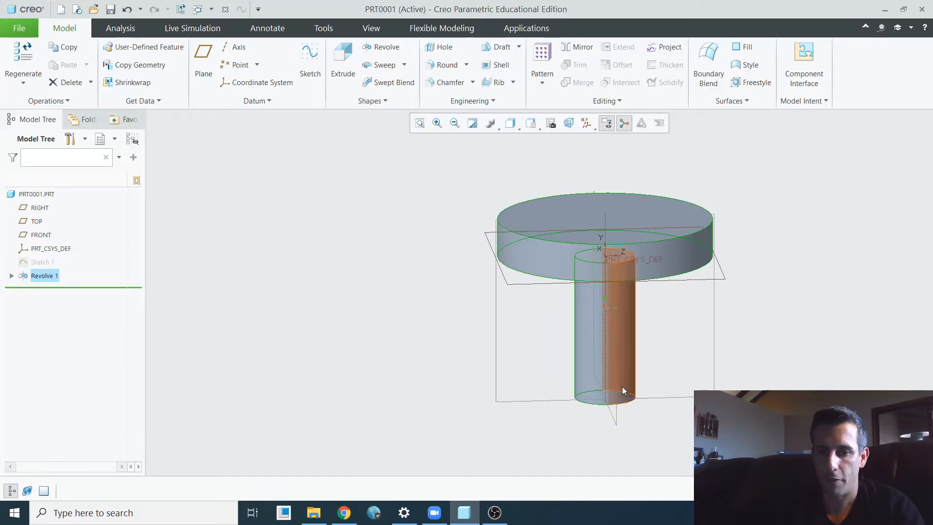
pyautogui.moveTo(616, 392); pyautogui.dragTo(563, 322, button='middle')
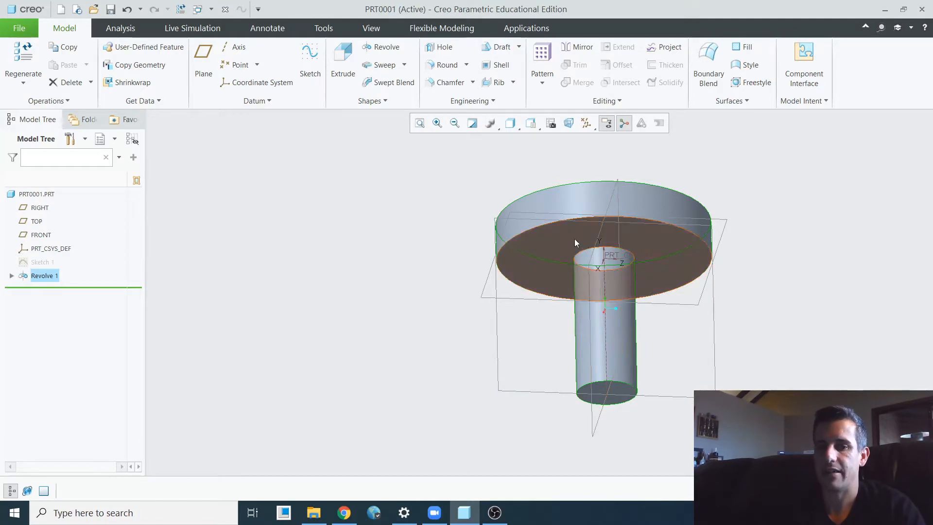
pyautogui.moveTo(486, 278); pyautogui.dragTo(486, 294, button='middle')
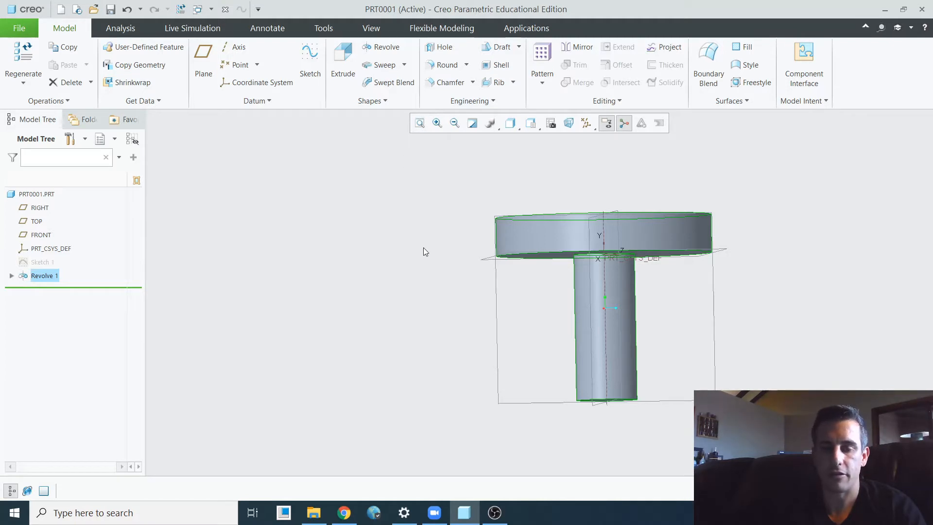
pyautogui.scroll(3, 428, 272)
pyautogui.moveTo(630, 360); pyautogui.dragTo(591, 339, button='middle')
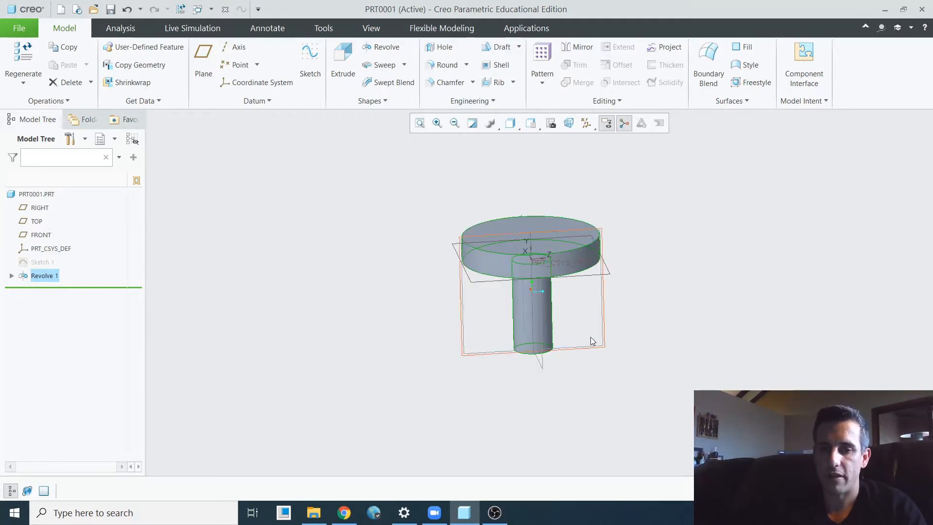
pyautogui.click(462, 314)
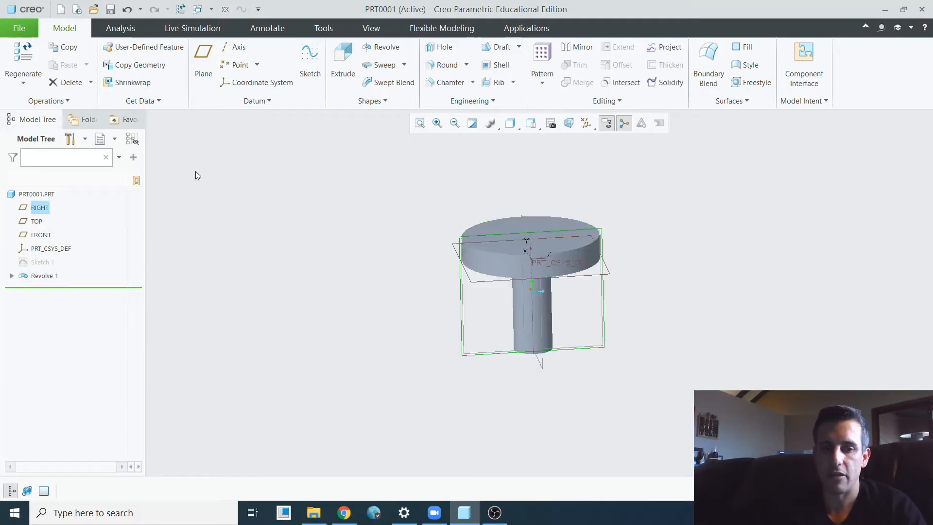
pyautogui.click(302, 72)
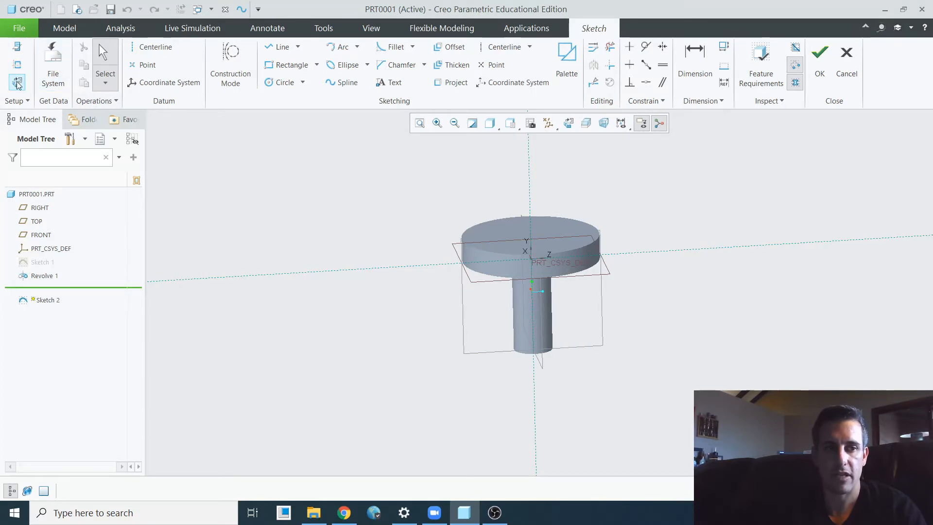
pyautogui.click(18, 82)
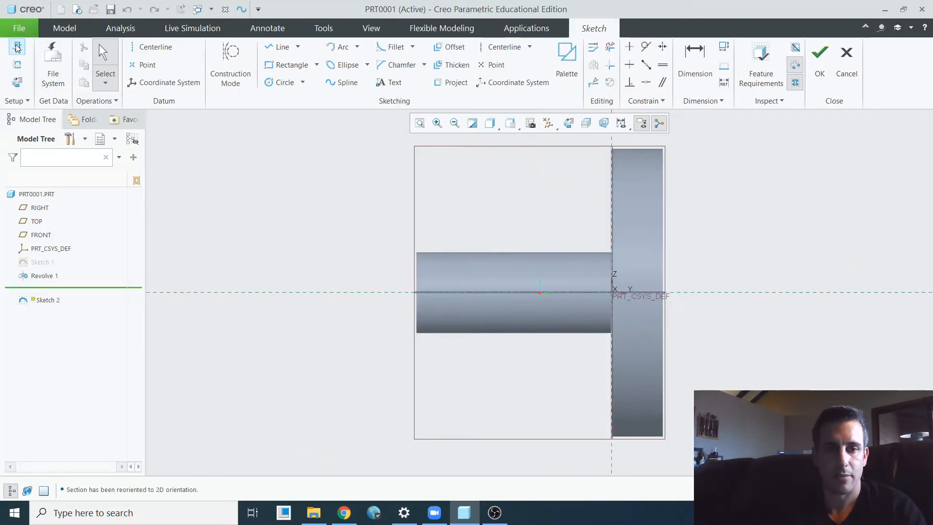
pyautogui.click(18, 47)
pyautogui.click(832, 265)
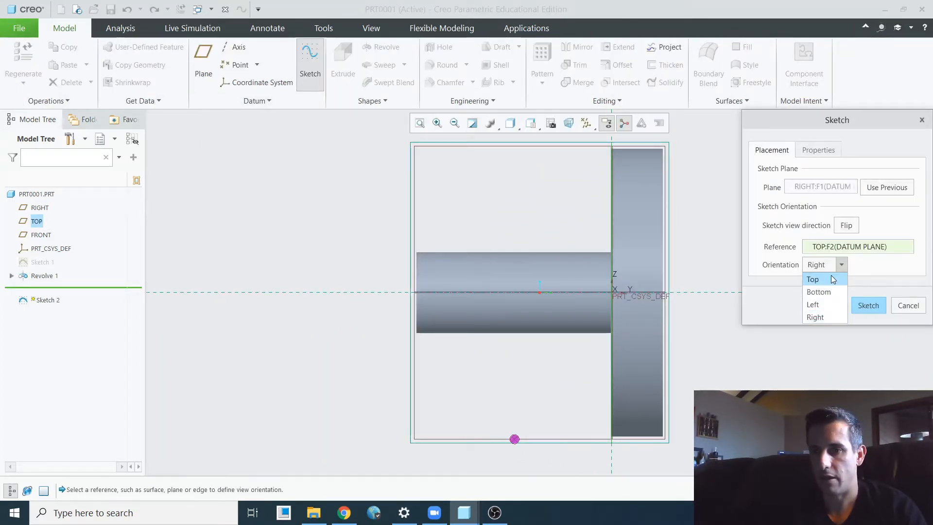
pyautogui.click(831, 275)
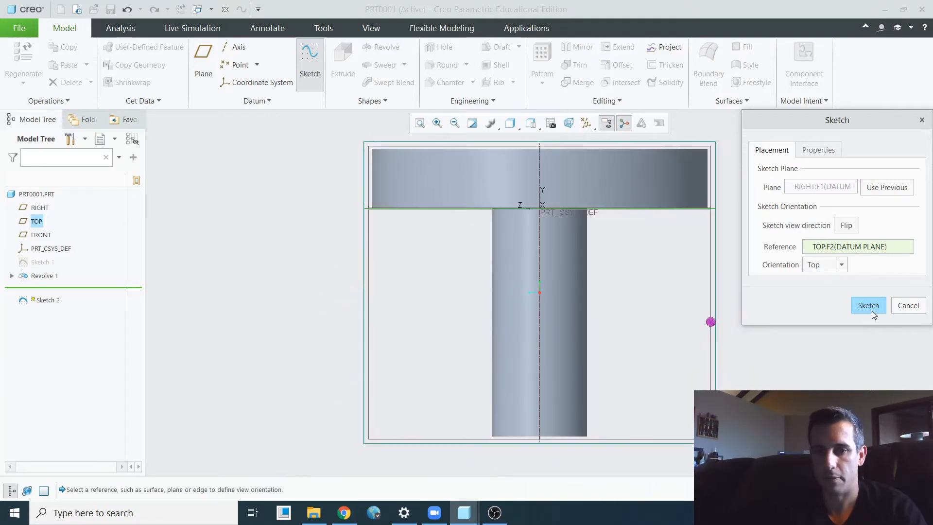
pyautogui.click(868, 305)
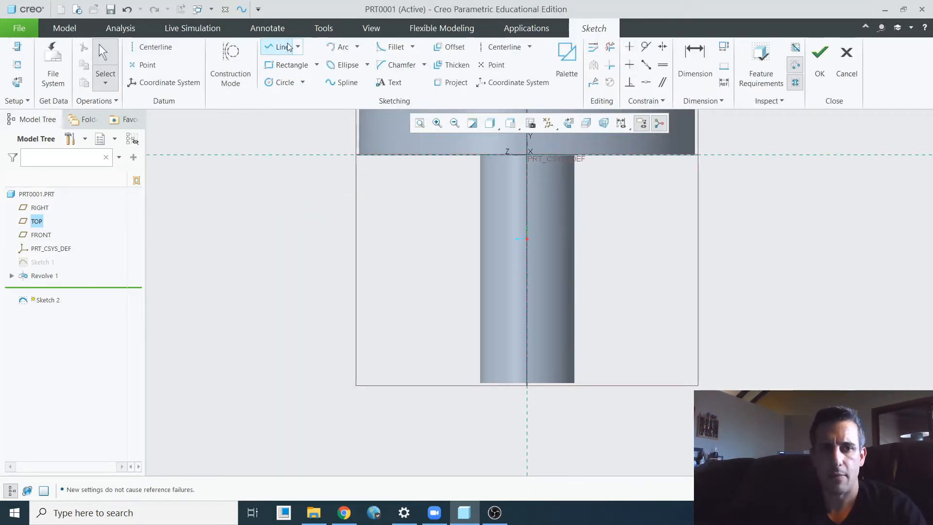
# - Sketch a vertical line about 1.18 long down the shaft's side edge, starting under the head, and finish the sketch
pyautogui.click(286, 47)
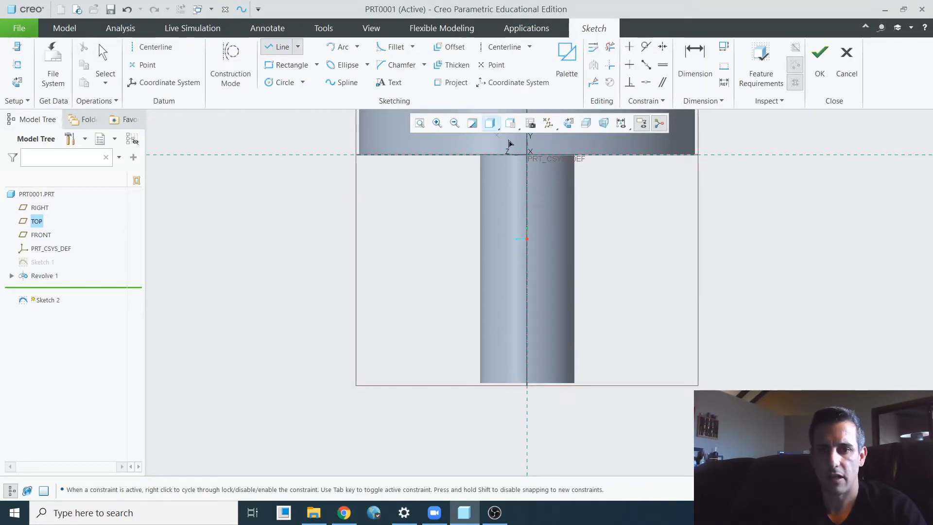
pyautogui.click(575, 156)
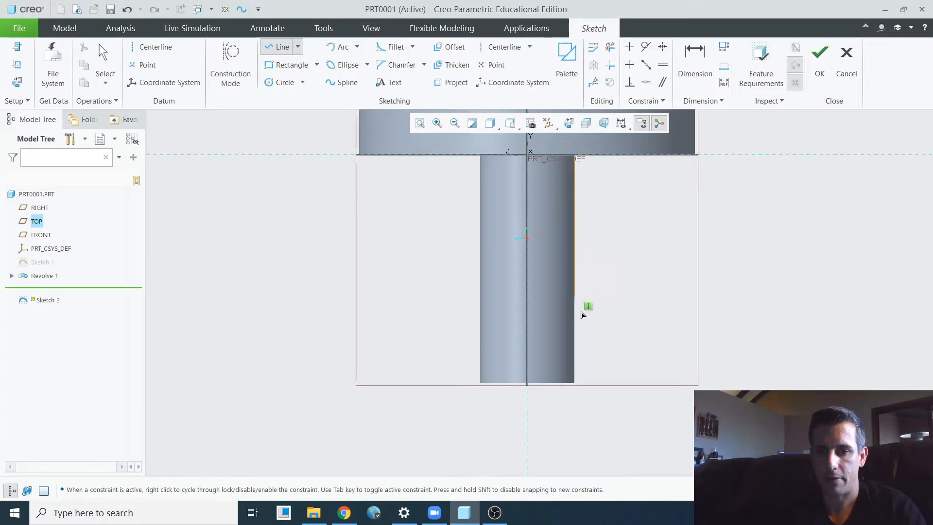
pyautogui.click(575, 363)
pyautogui.middleClick(636, 342)
pyautogui.middleClick(636, 342)
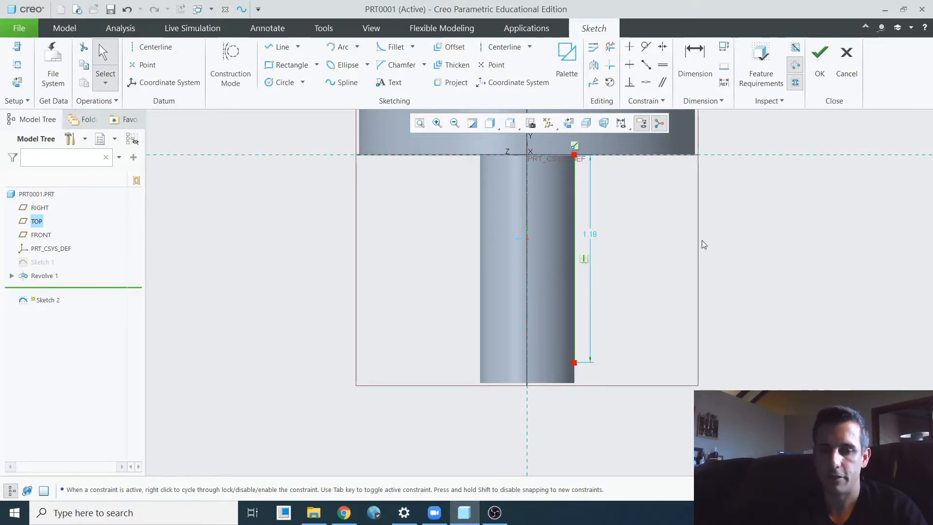
pyautogui.click(820, 54)
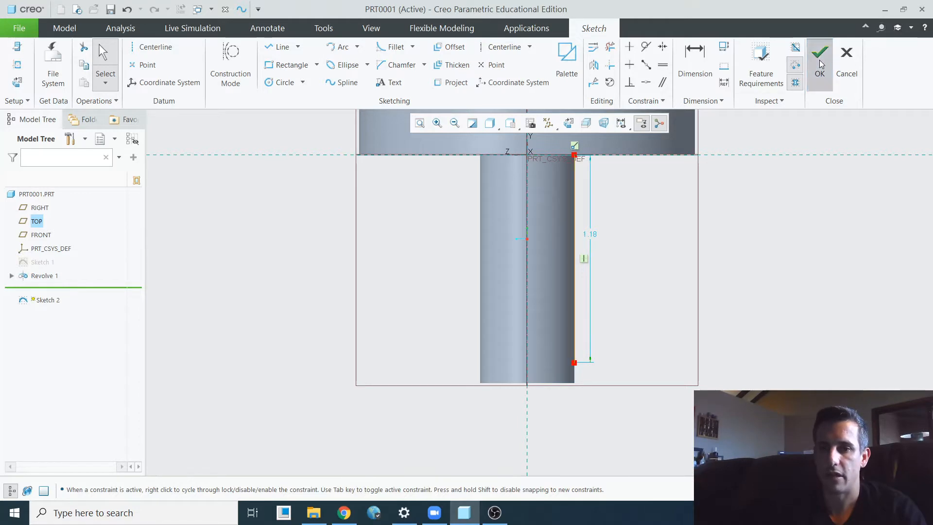
# - Reopen the shaft-side line sketch, add a vertical centerline along the shaft's axis, and finish the sketch
pyautogui.click(62, 286)
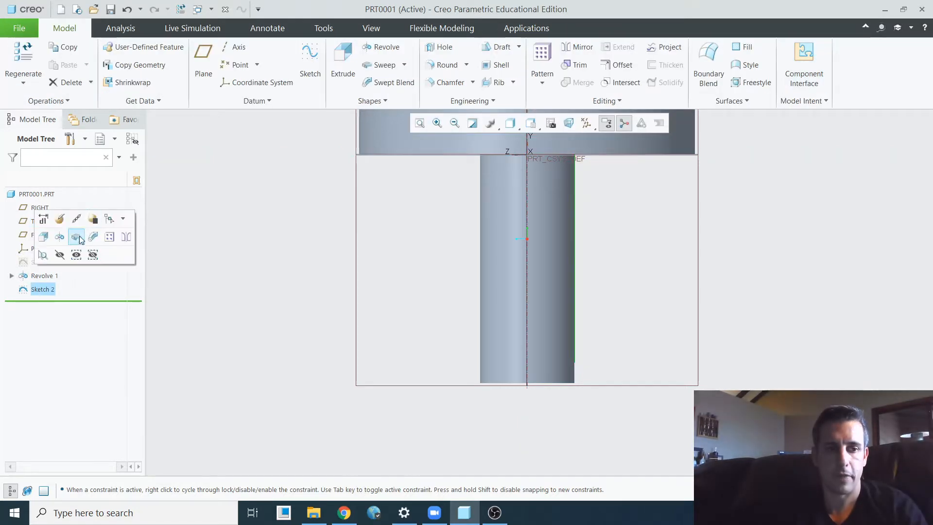
pyautogui.click(73, 221)
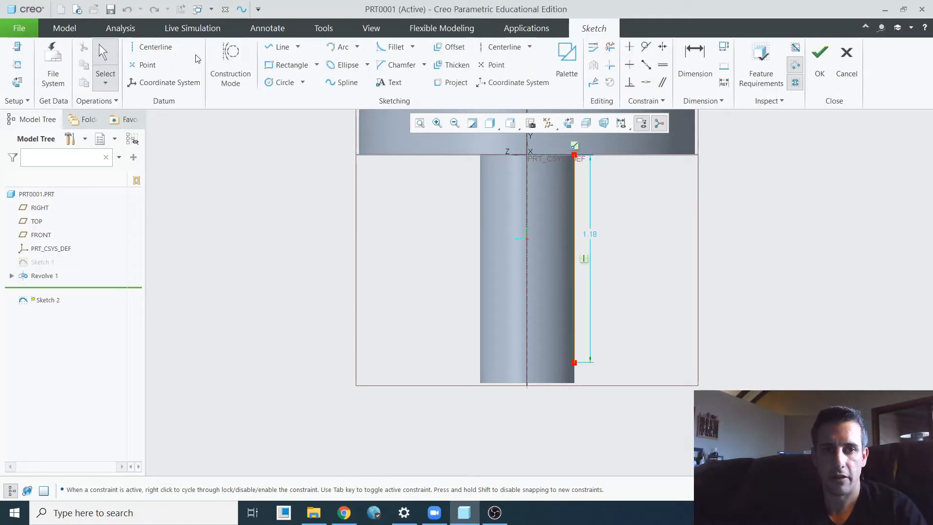
pyautogui.click(151, 47)
pyautogui.click(528, 272)
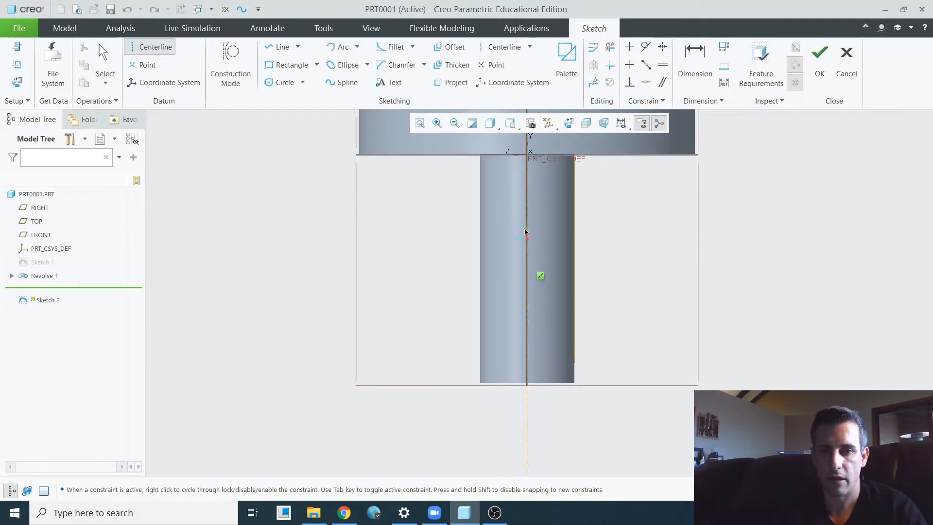
pyautogui.click(526, 232)
pyautogui.middleClick(620, 214)
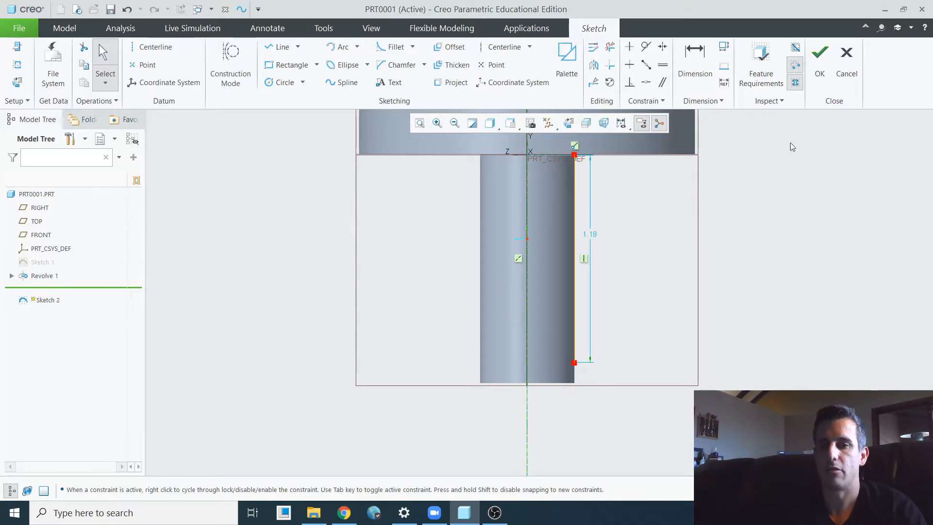
pyautogui.click(821, 73)
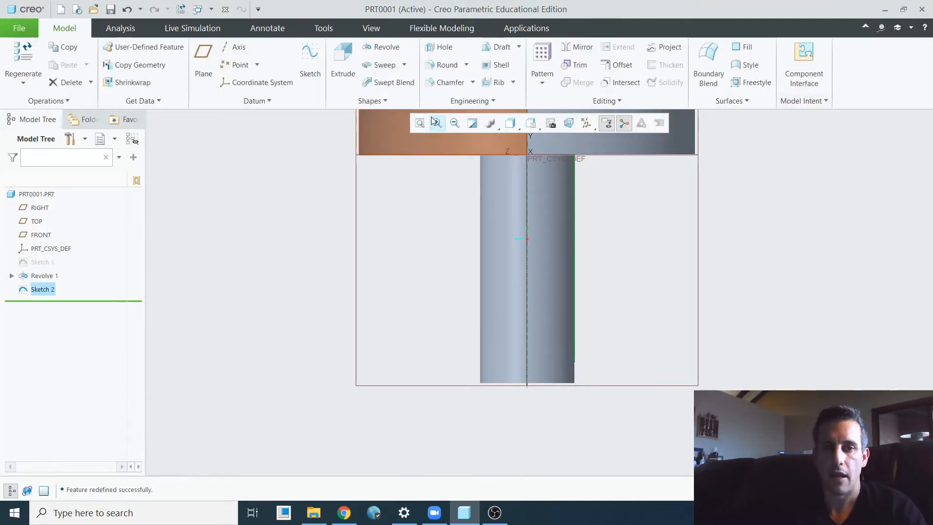
# - Start a solid helical sweep along the sketched line and begin sketching its section
pyautogui.click(405, 65)
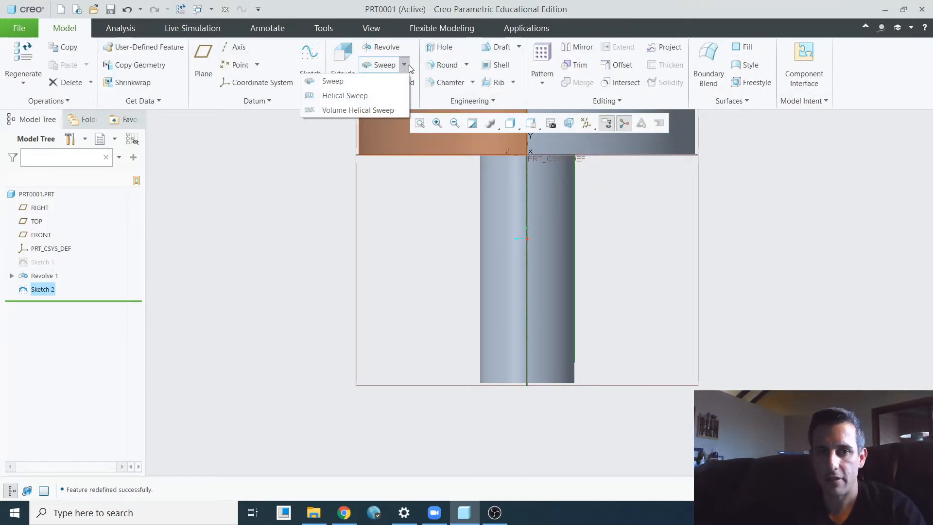
pyautogui.click(344, 96)
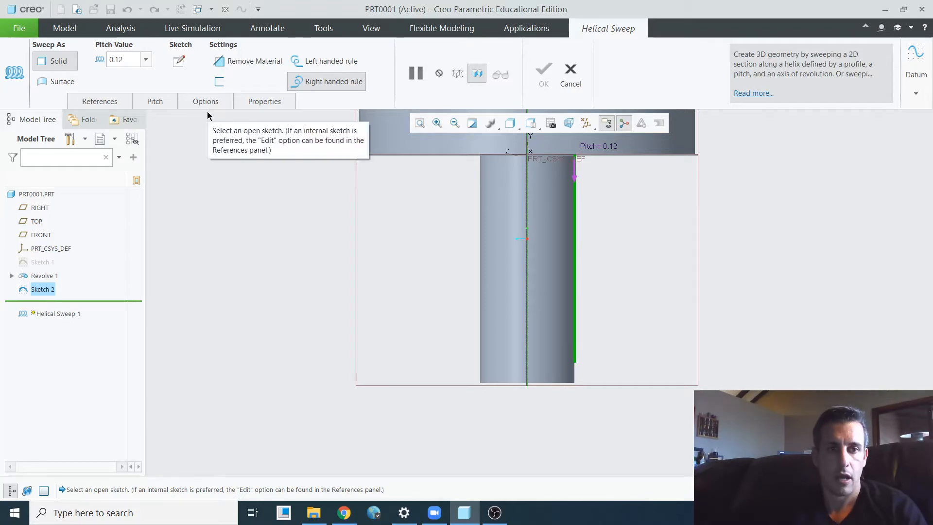
pyautogui.click(179, 61)
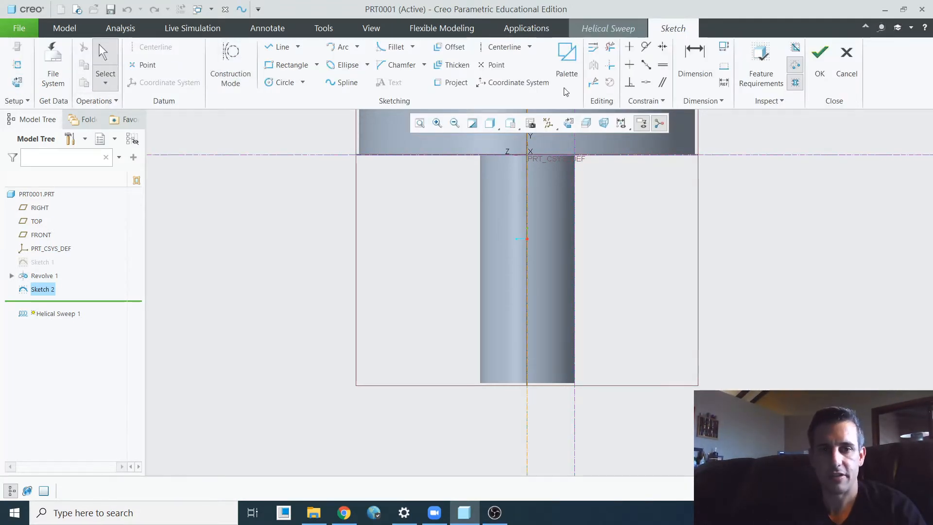
# - Sketch a closed triangle pointing outward, with one side on the shaft's edge and its upper corner directly under the head
pyautogui.scroll(-6, 581, 153)
pyautogui.scroll(-4, 561, 153)
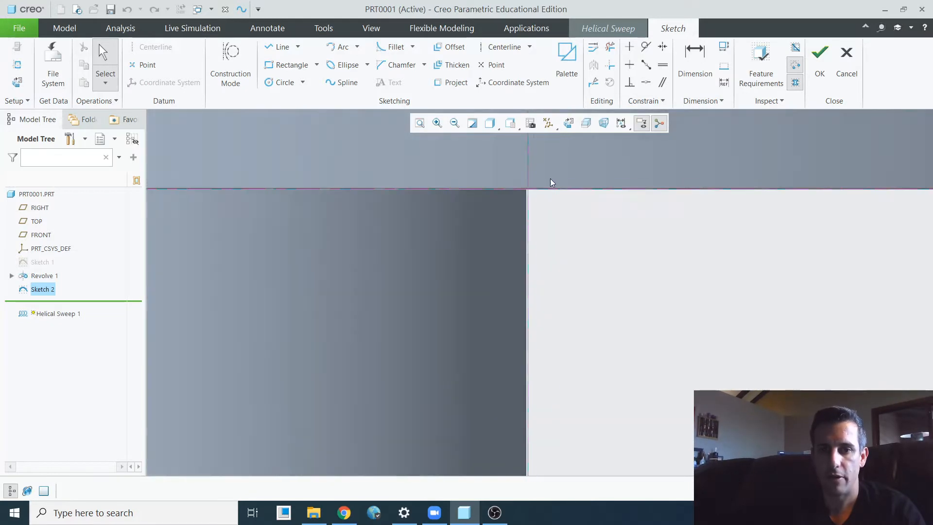
pyautogui.click(278, 47)
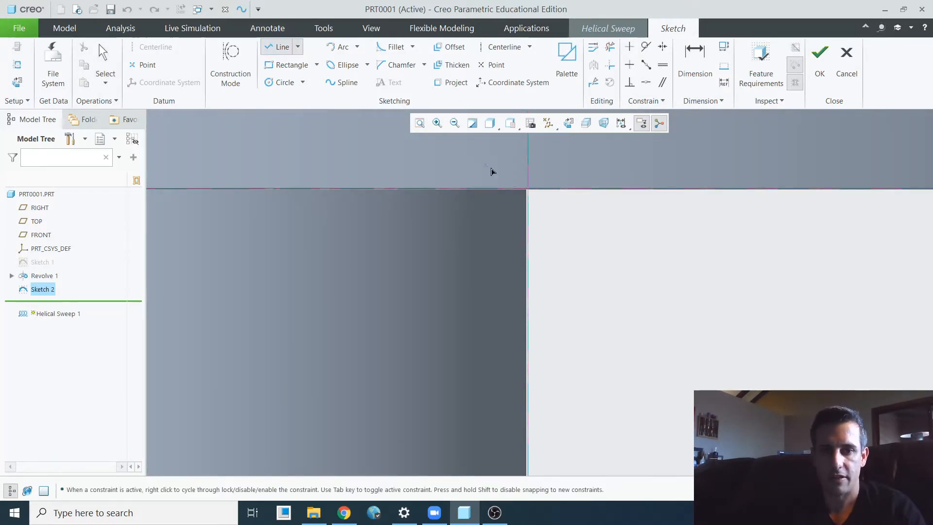
pyautogui.click(529, 189)
pyautogui.click(630, 252)
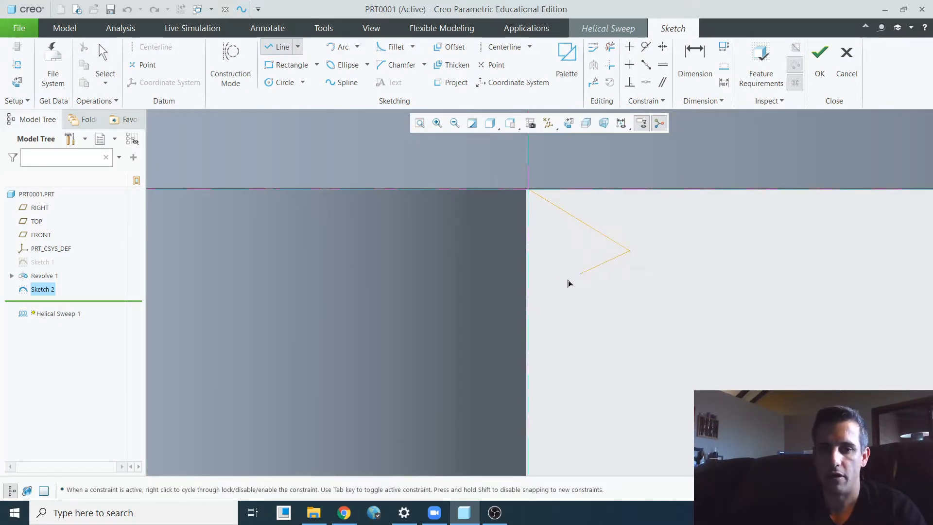
pyautogui.click(527, 300)
pyautogui.click(528, 189)
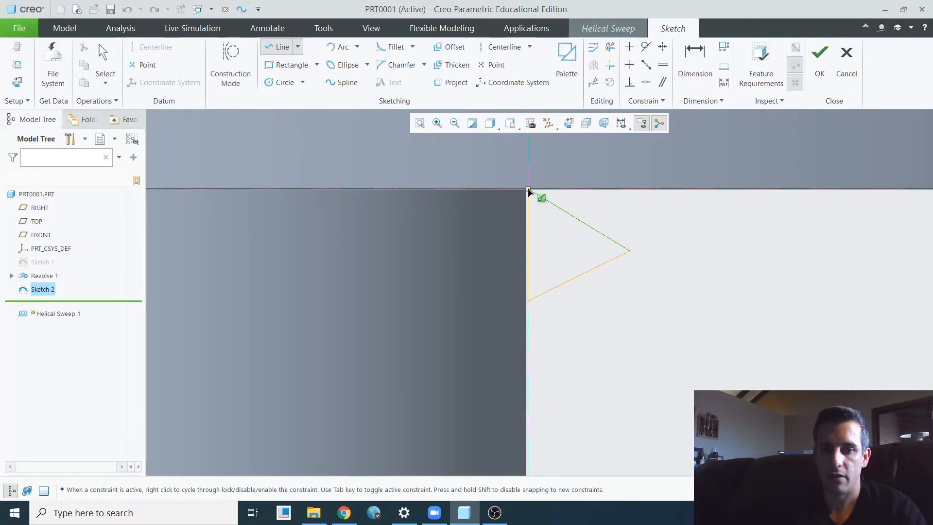
pyautogui.middleClick(691, 252)
# - Set the angle between the triangle's two slanted sides to 60 degrees
pyautogui.scroll(-3, 636, 251)
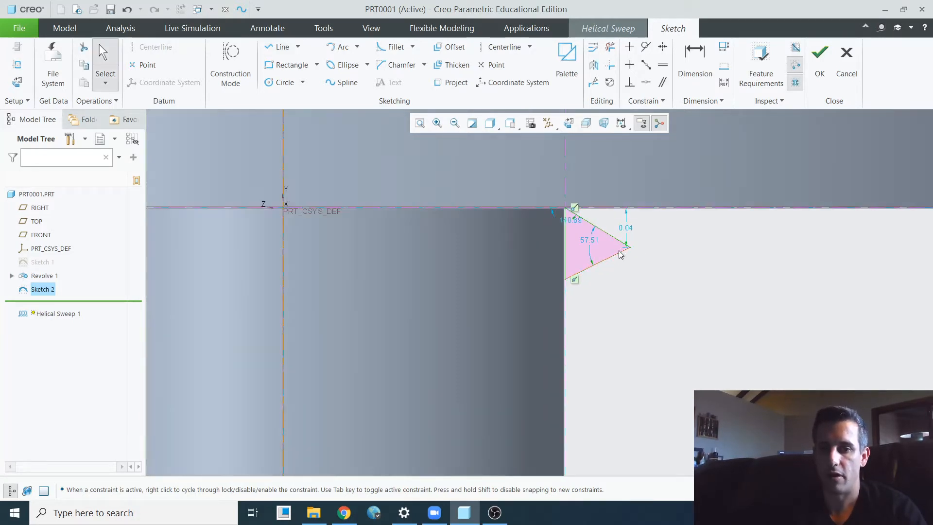
pyautogui.scroll(2, 589, 257)
pyautogui.doubleClick(583, 238)
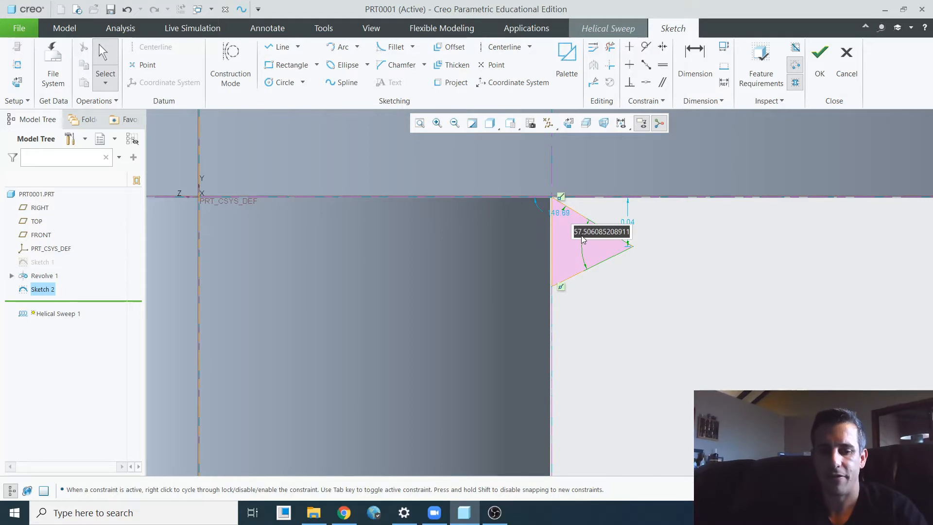
pyautogui.write('60')
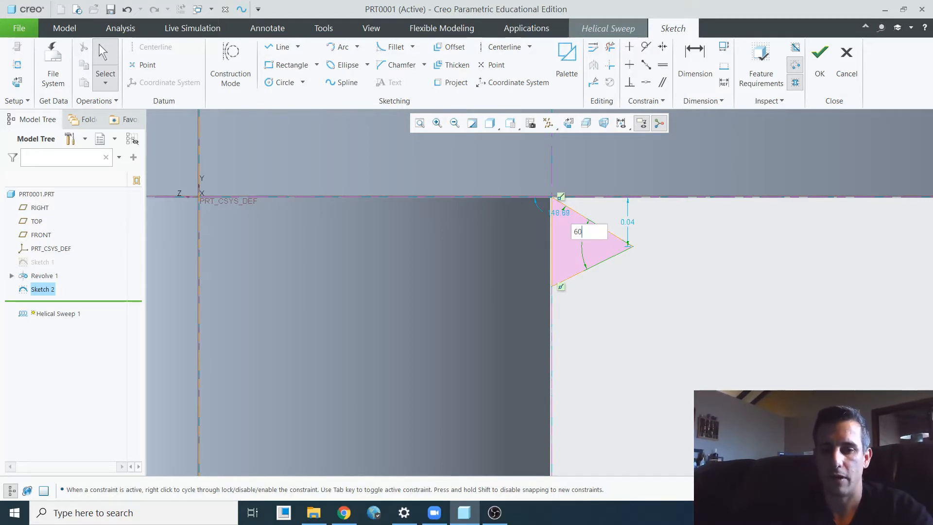
pyautogui.press('Return')
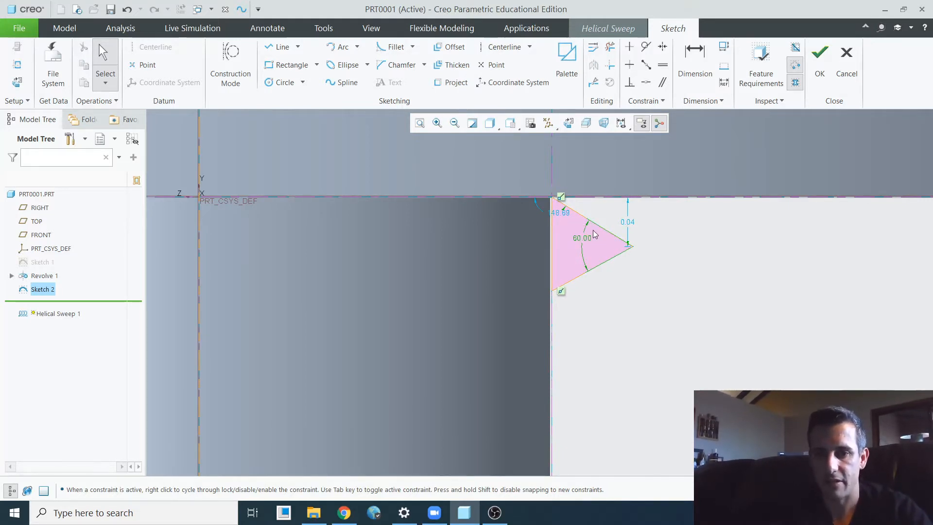
# - Constrain the triangle's two slanted sides to equal length
pyautogui.click(662, 65)
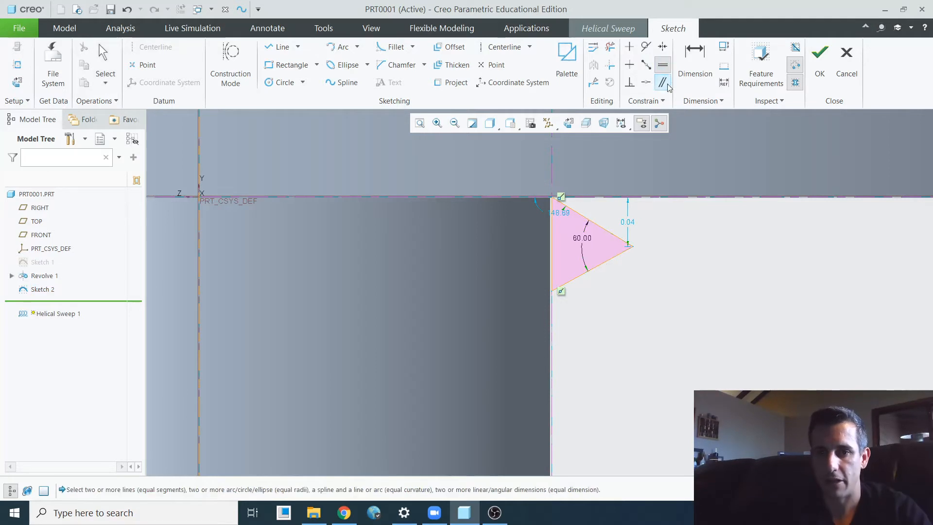
pyautogui.click(601, 227)
pyautogui.click(592, 269)
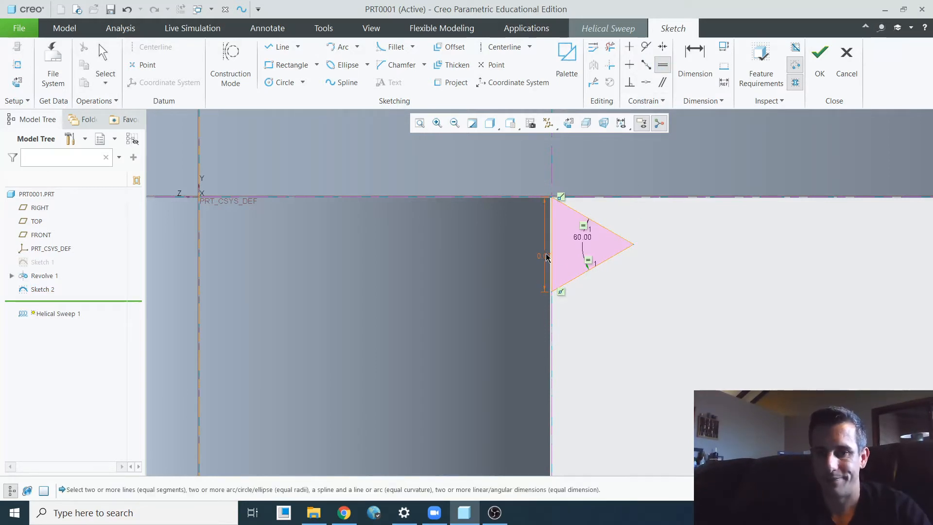
pyautogui.middleClick(489, 249)
# - Set the triangle's vertical side to 0.1 and finish the section sketch
pyautogui.doubleClick(544, 255)
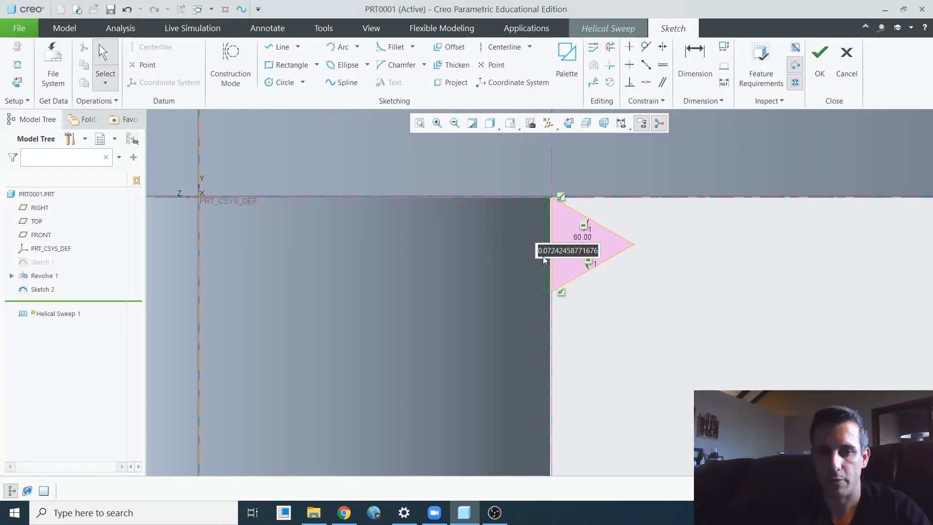
pyautogui.write('0.1')
pyautogui.press('Return')
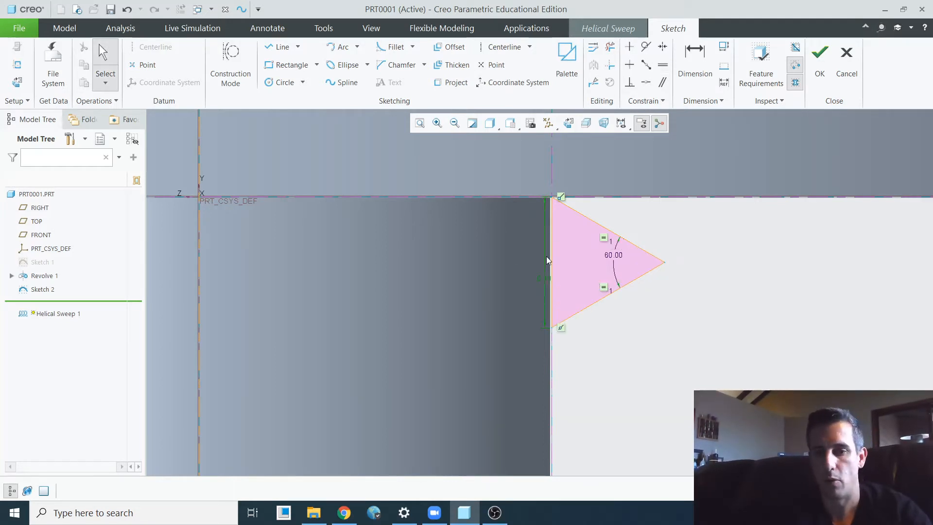
pyautogui.scroll(7, 547, 256)
pyautogui.scroll(-7, 553, 250)
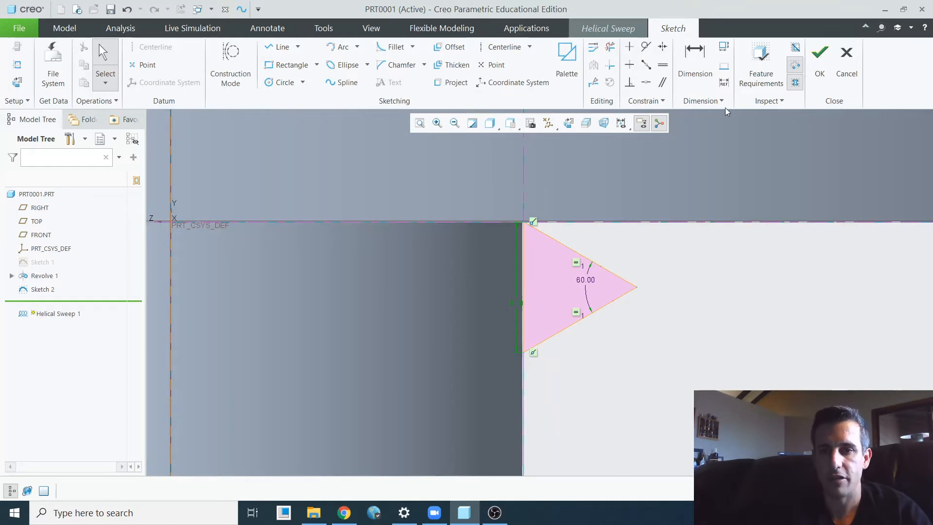
pyautogui.click(822, 57)
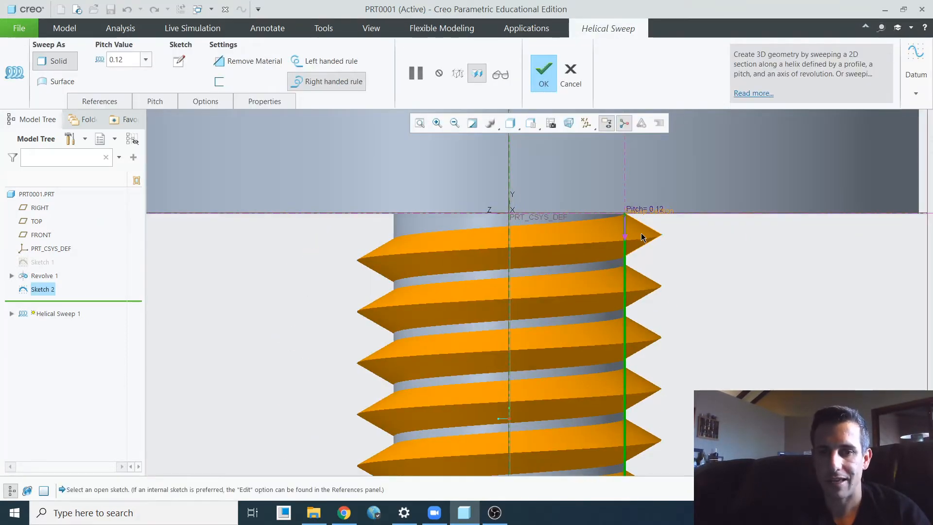
# - Examine the thread preview along the whole shaft, from an angle and in the FRONT view
pyautogui.scroll(6, 651, 236)
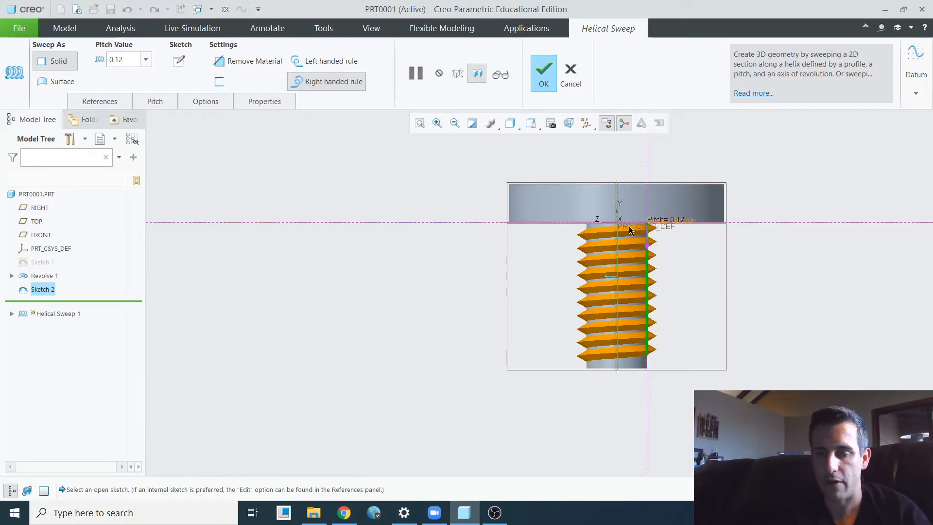
pyautogui.scroll(-4, 627, 320)
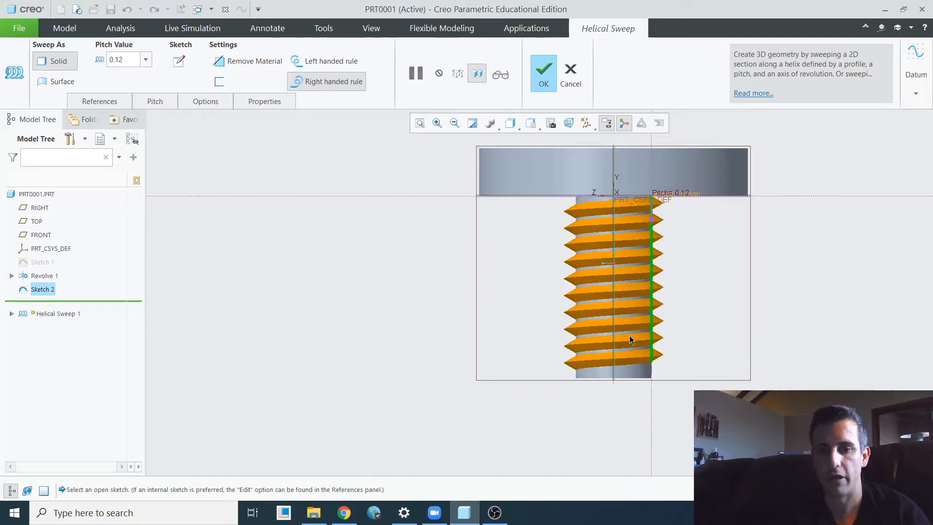
pyautogui.moveTo(625, 358); pyautogui.dragTo(602, 384, button='middle')
pyautogui.scroll(5, 602, 384)
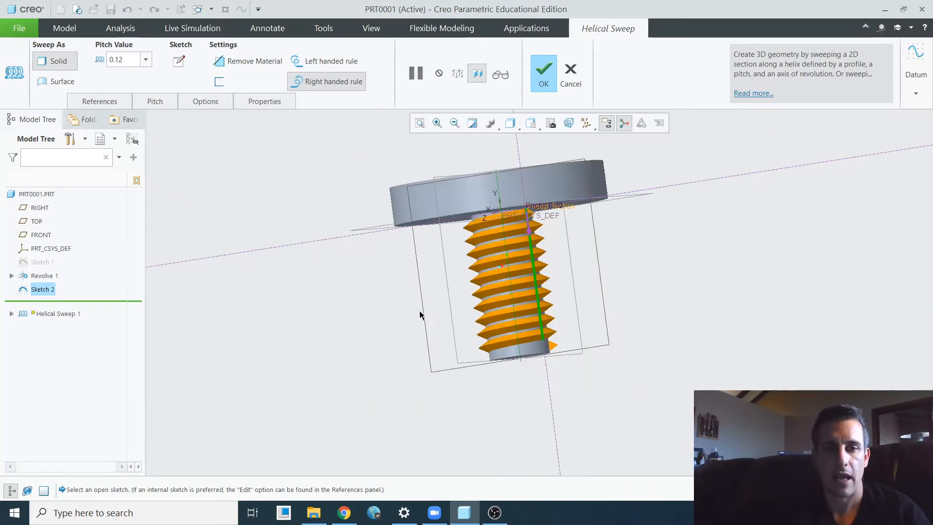
pyautogui.click(533, 127)
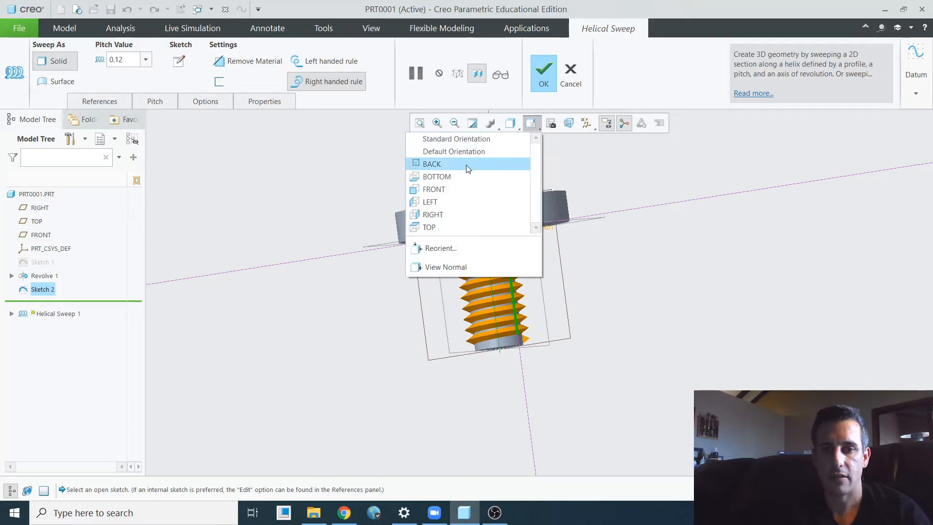
pyautogui.click(434, 189)
pyautogui.scroll(-3, 556, 274)
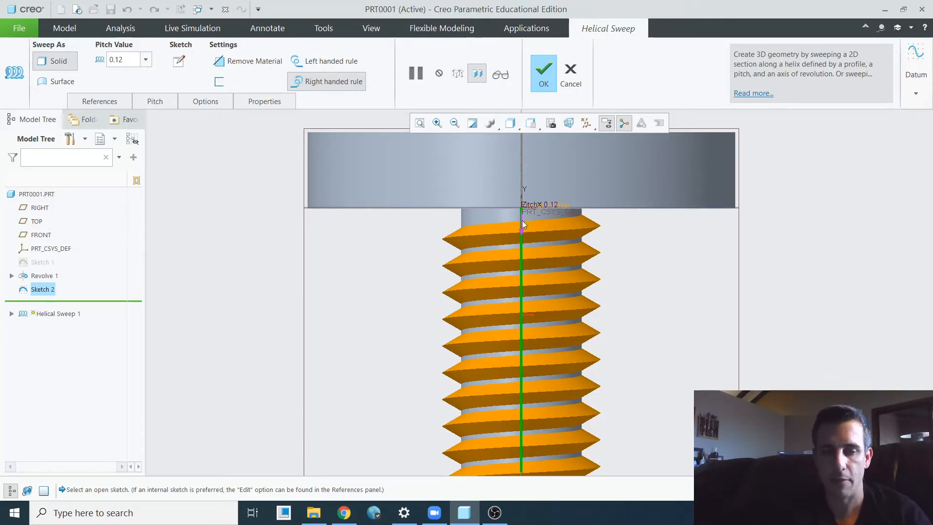
# - Try a helical sweep pitch of 0.2, and set the pitch back to 0.12
pyautogui.doubleClick(134, 66)
pyautogui.write('.2')
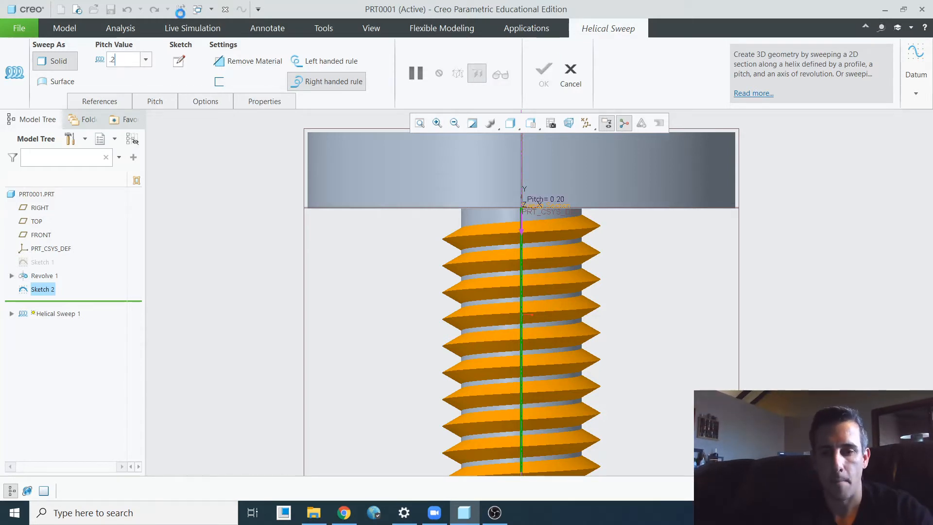
pyautogui.press('Return')
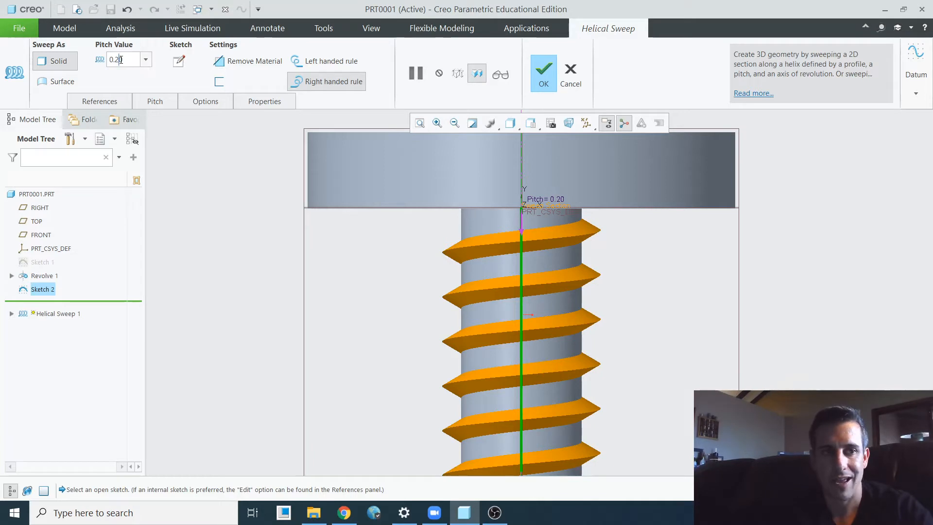
pyautogui.write('.1')
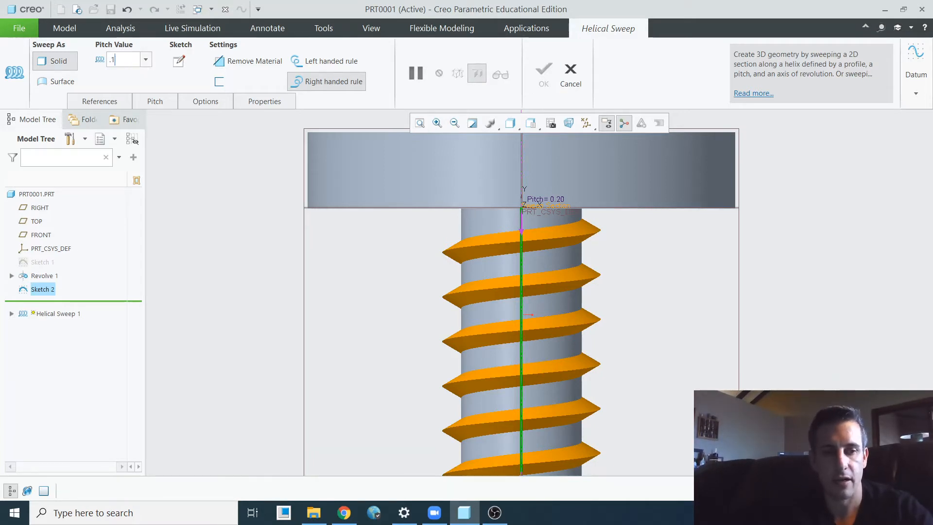
pyautogui.write('2')
pyautogui.press('Return')
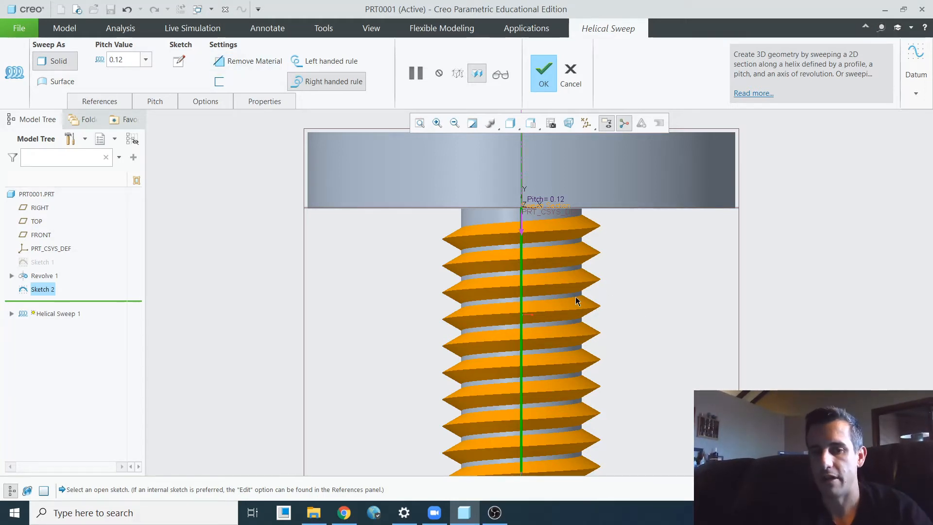
# - Check the thread preview and complete the right-handed helical sweep as a solid
pyautogui.scroll(4, 613, 200)
pyautogui.scroll(-2, 589, 344)
pyautogui.scroll(3, 577, 244)
pyautogui.scroll(-3, 588, 239)
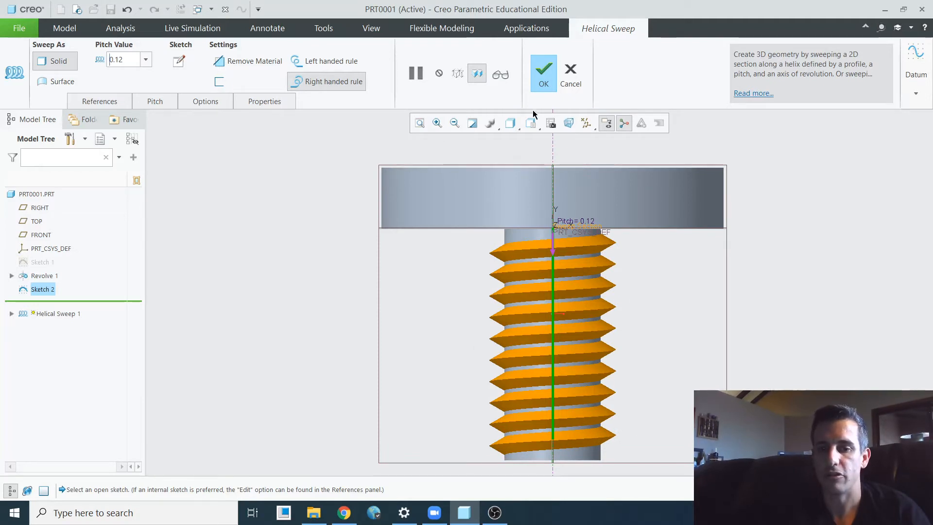
pyautogui.click(544, 78)
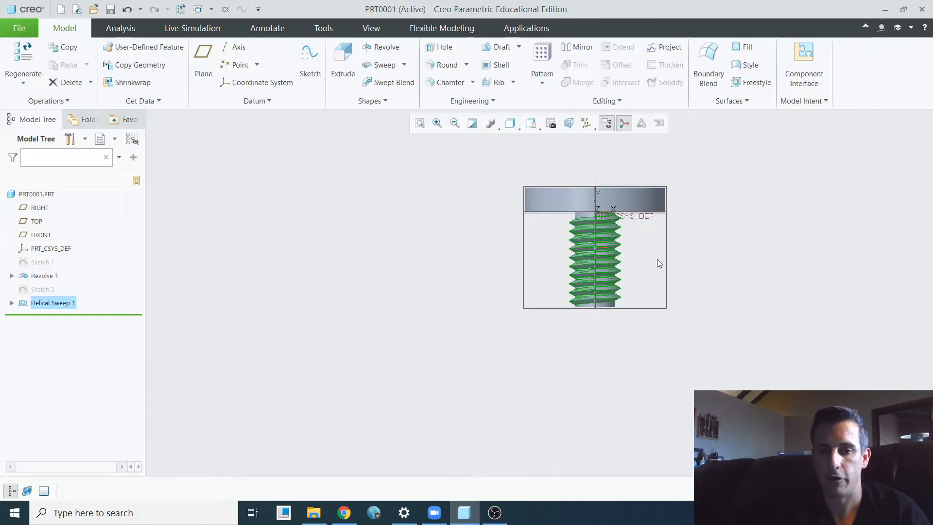
# - Check the threaded bolt from an angle and create a new, empty part
pyautogui.moveTo(657, 262); pyautogui.dragTo(637, 246, button='middle')
pyautogui.scroll(-3, 611, 218)
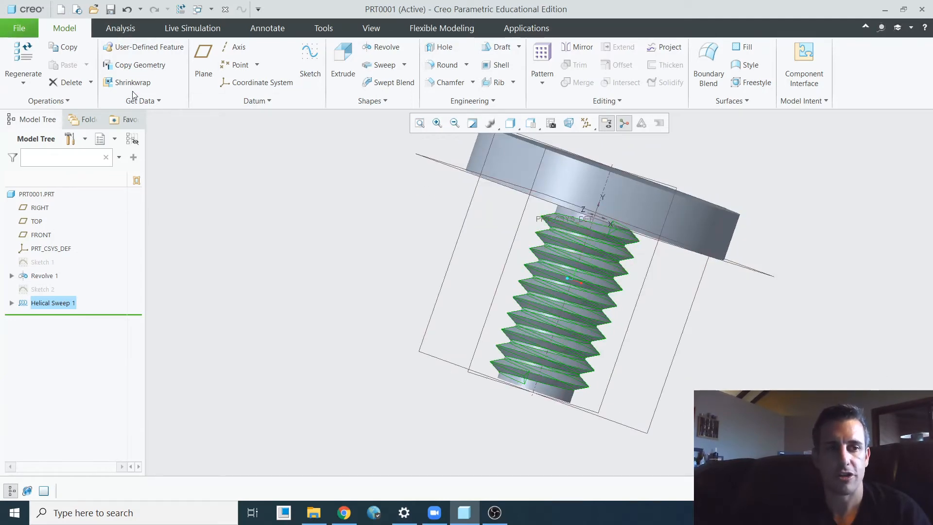
pyautogui.click(20, 28)
pyautogui.click(34, 52)
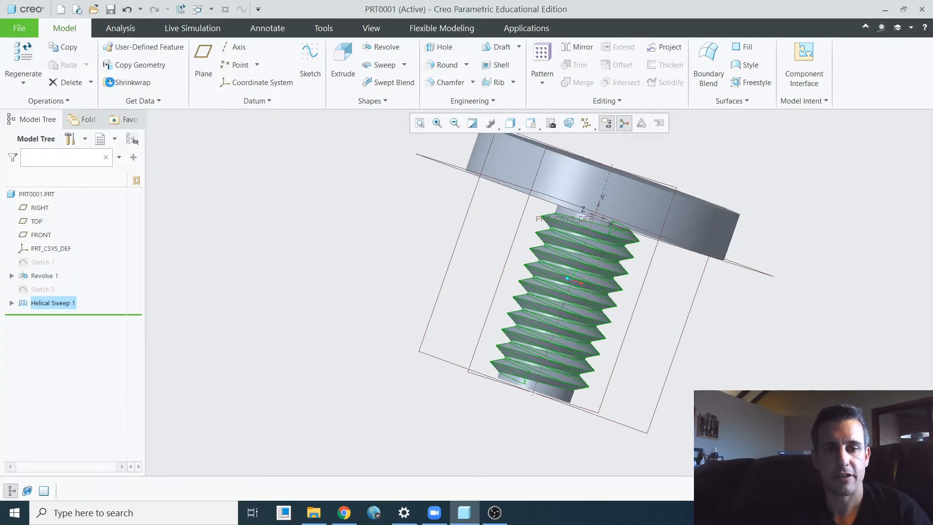
pyautogui.click(533, 388)
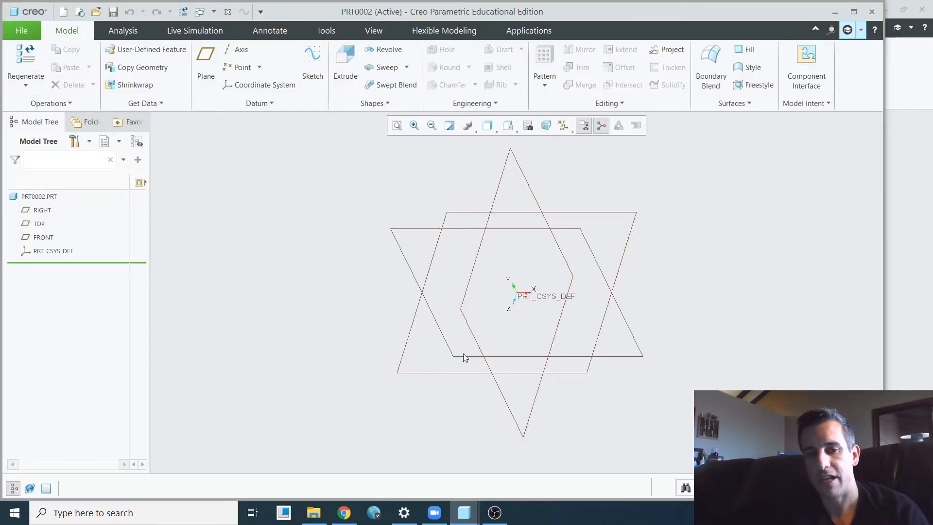
# - Sketch a vertical line about 199 long on the FRONT plane, rising from the horizontal reference about 88 from the vertical reference
pyautogui.click(561, 229)
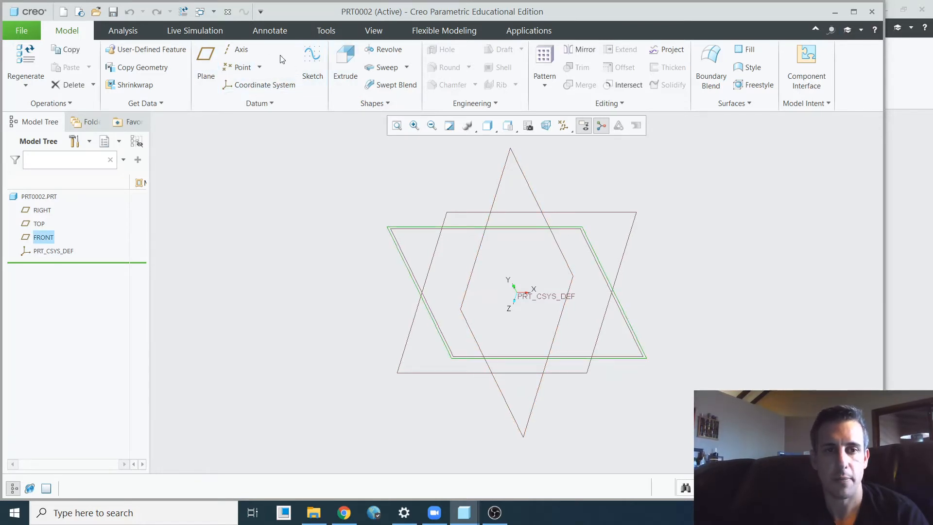
pyautogui.click(303, 58)
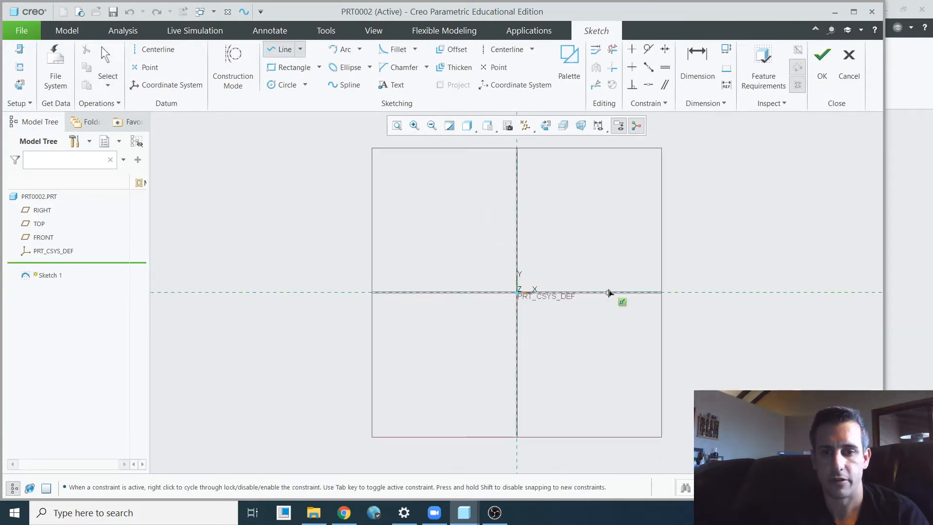
pyautogui.click(566, 292)
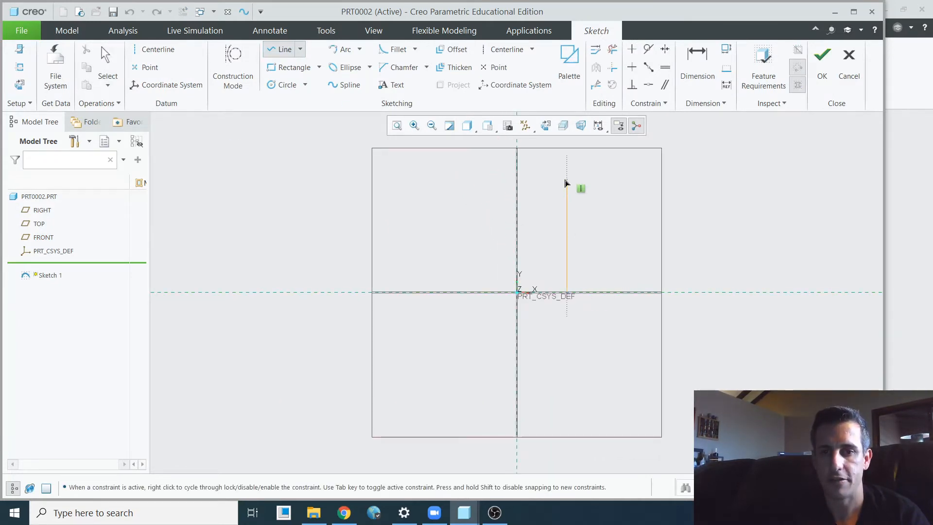
pyautogui.click(567, 180)
pyautogui.middleClick(590, 180)
pyautogui.middleClick(590, 181)
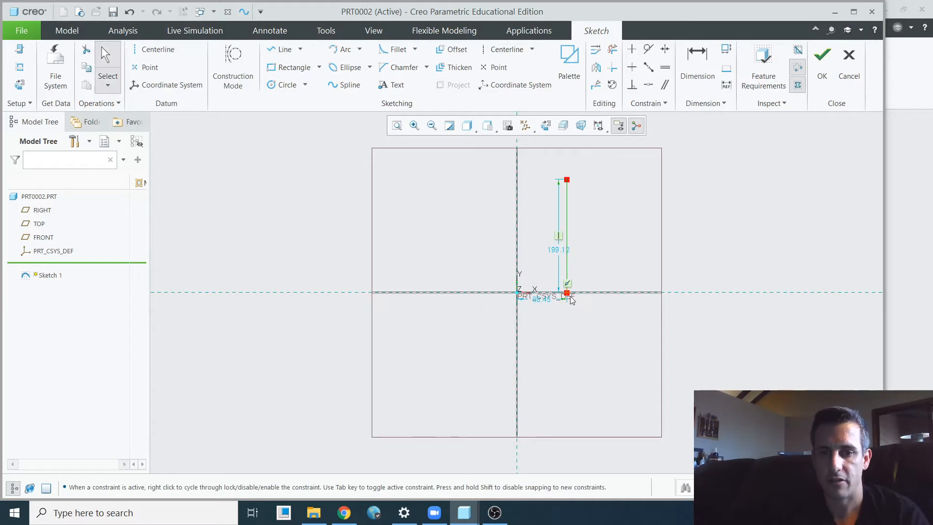
# - Set the vertical line's length to 5 and its distance from the vertical reference to 0.25
pyautogui.doubleClick(558, 250)
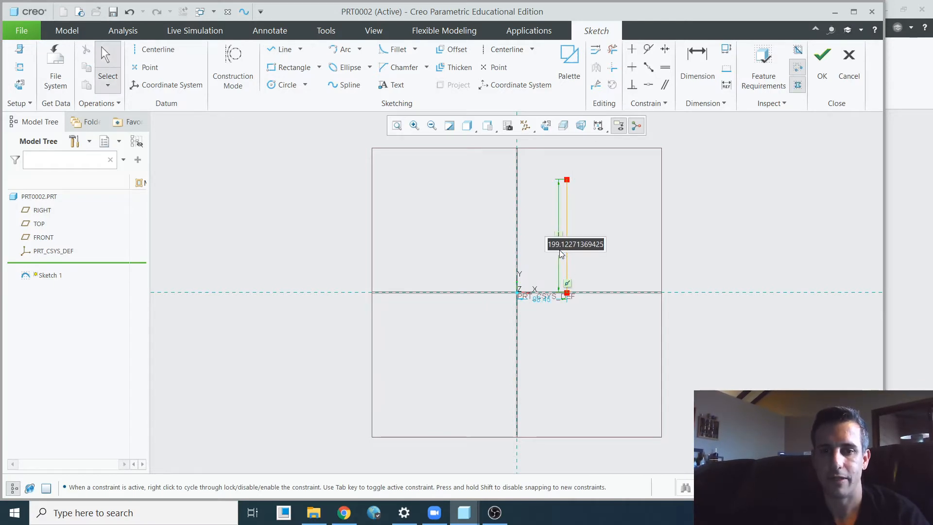
pyautogui.write('5')
pyautogui.press('Return')
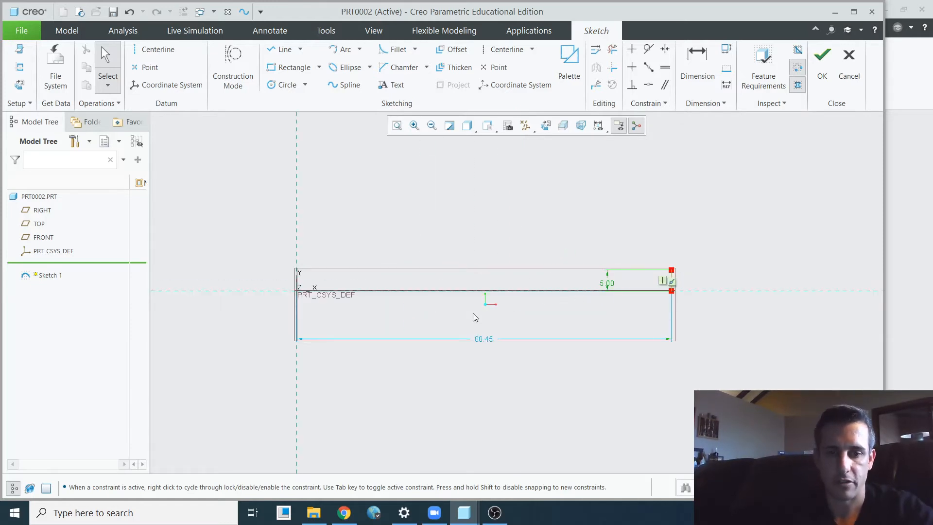
pyautogui.doubleClick(483, 339)
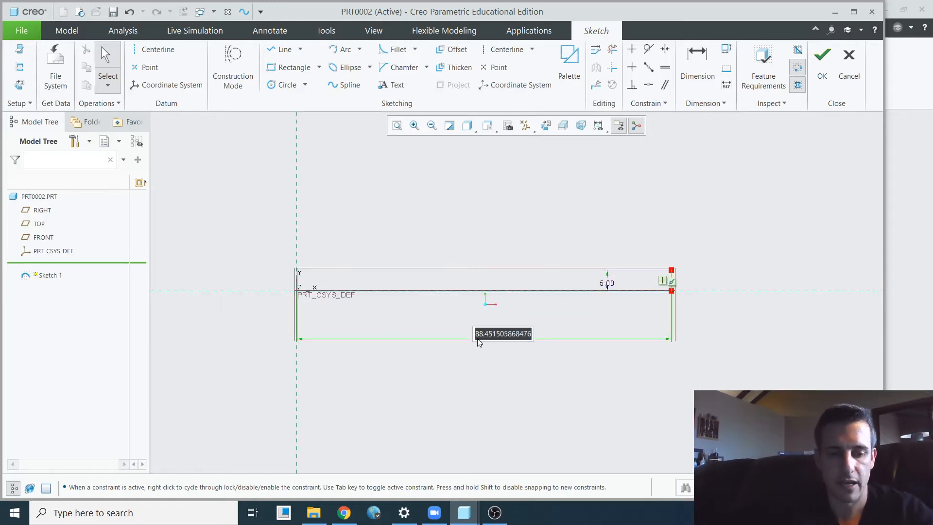
pyautogui.press('BackSpace')
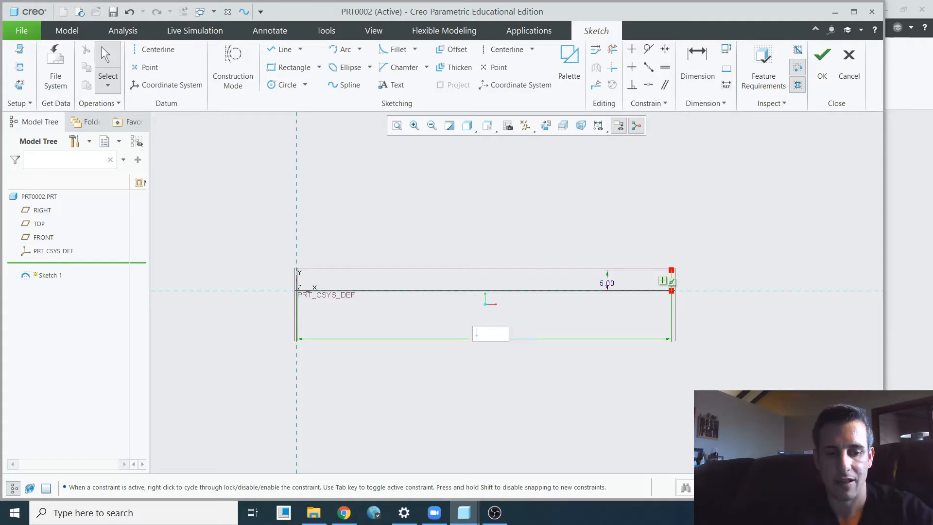
pyautogui.write('.25')
pyautogui.press('Return')
# - Add a vertical datum centerline along the vertical reference and finish the sketch
pyautogui.scroll(-5, 285, 258)
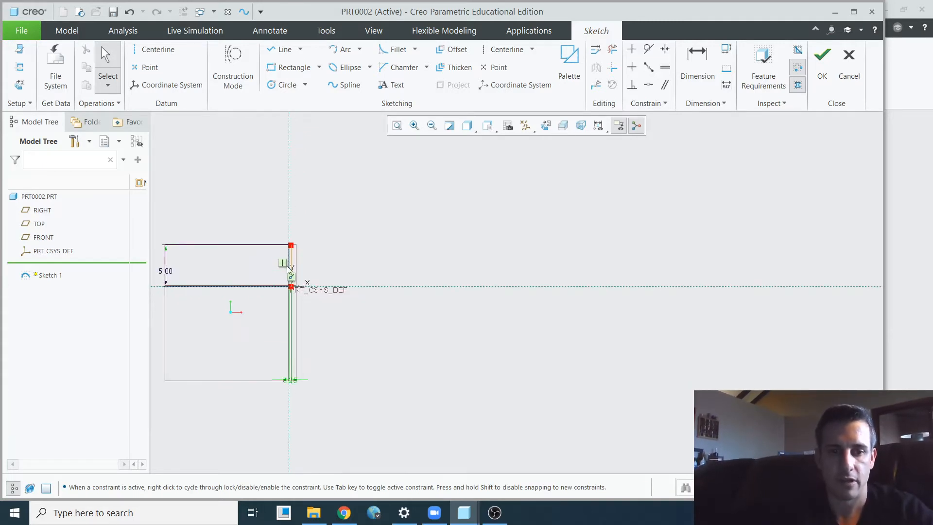
pyautogui.scroll(-5, 326, 304)
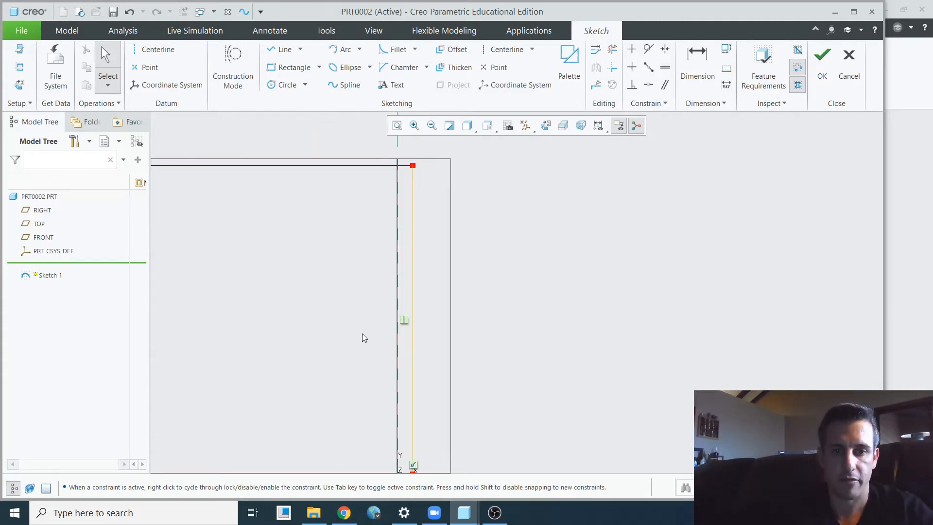
pyautogui.scroll(7, 375, 334)
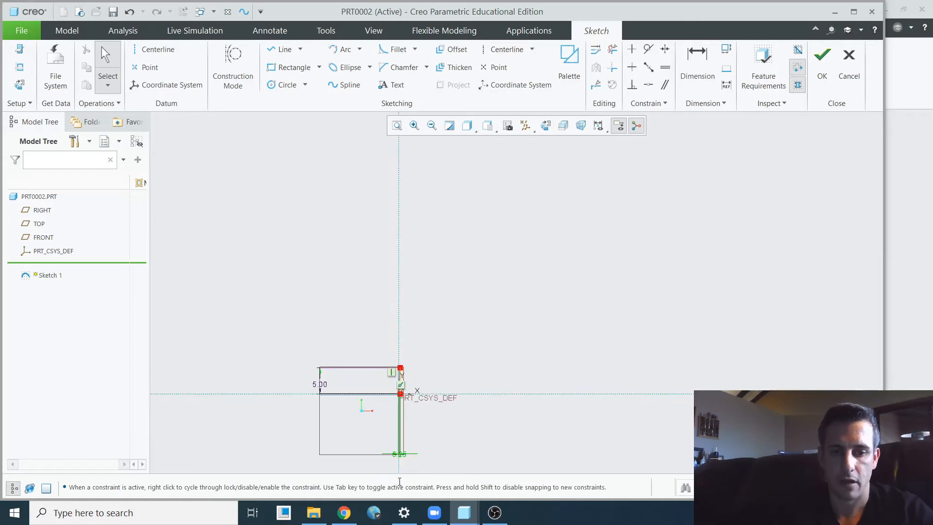
pyautogui.scroll(-5, 399, 481)
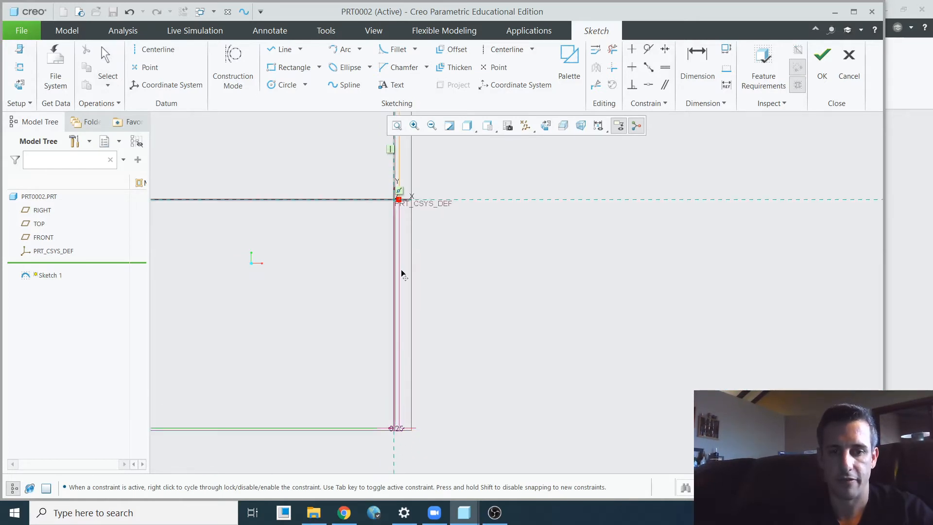
pyautogui.scroll(3, 369, 416)
pyautogui.scroll(-4, 402, 281)
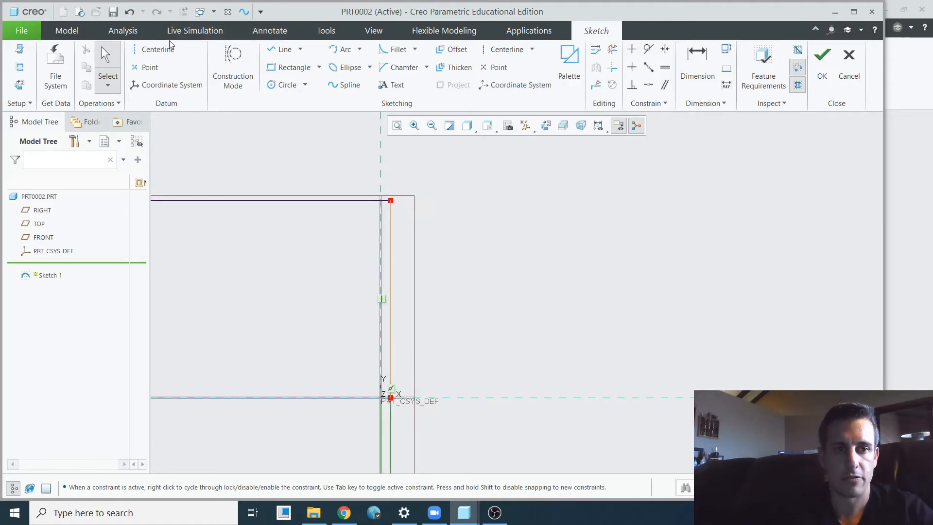
pyautogui.click(155, 49)
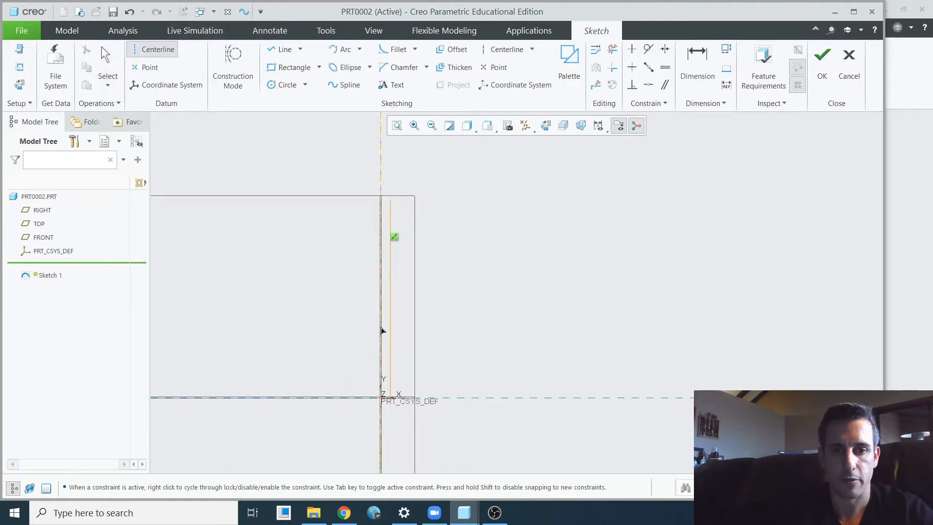
pyautogui.click(380, 328)
pyautogui.middleClick(466, 280)
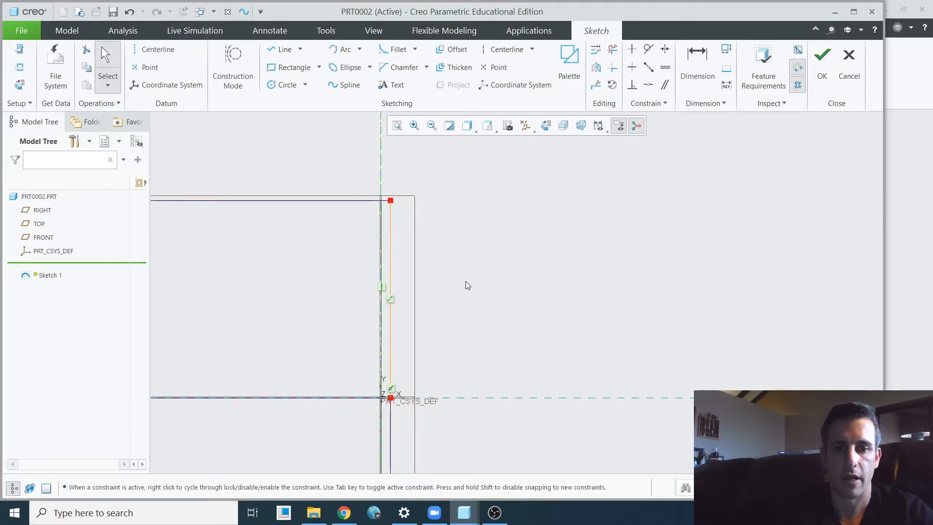
pyautogui.click(822, 68)
pyautogui.click(395, 130)
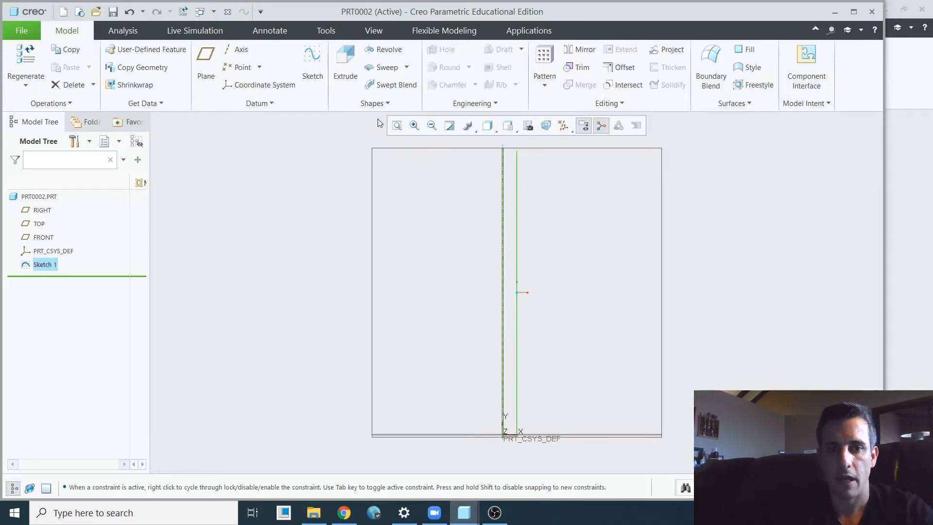
# - Start a helical sweep along the sketched line, with a circular section about 0.09 in diameter centered on the line's lower end
pyautogui.click(411, 69)
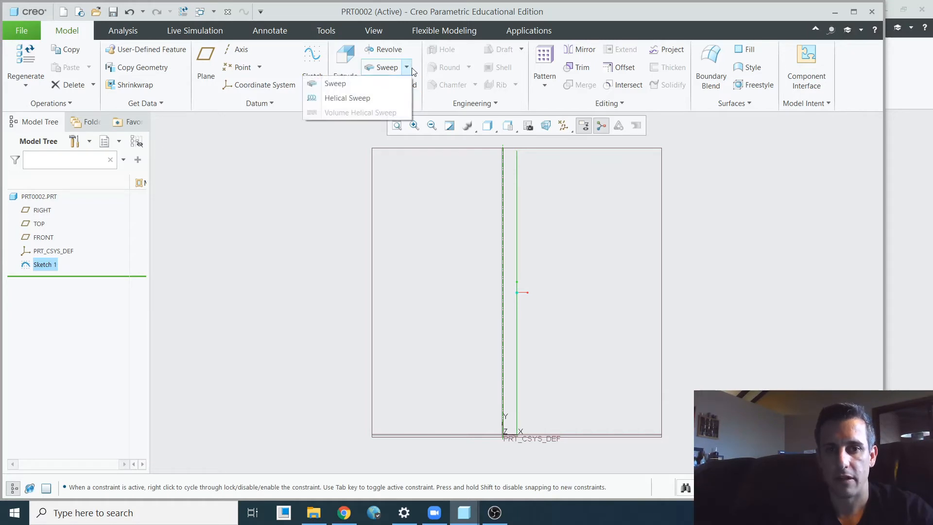
pyautogui.click(353, 98)
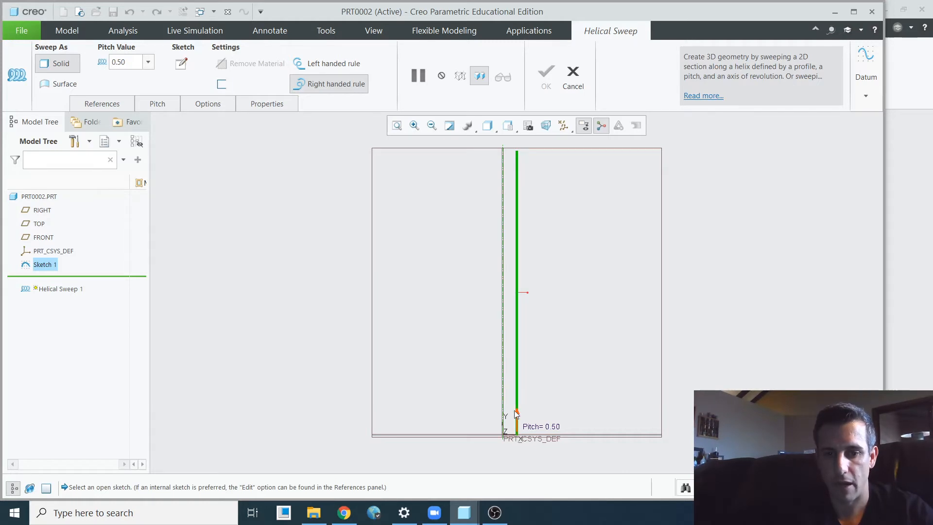
pyautogui.click(181, 64)
pyautogui.scroll(4, 453, 341)
pyautogui.scroll(-10, 485, 367)
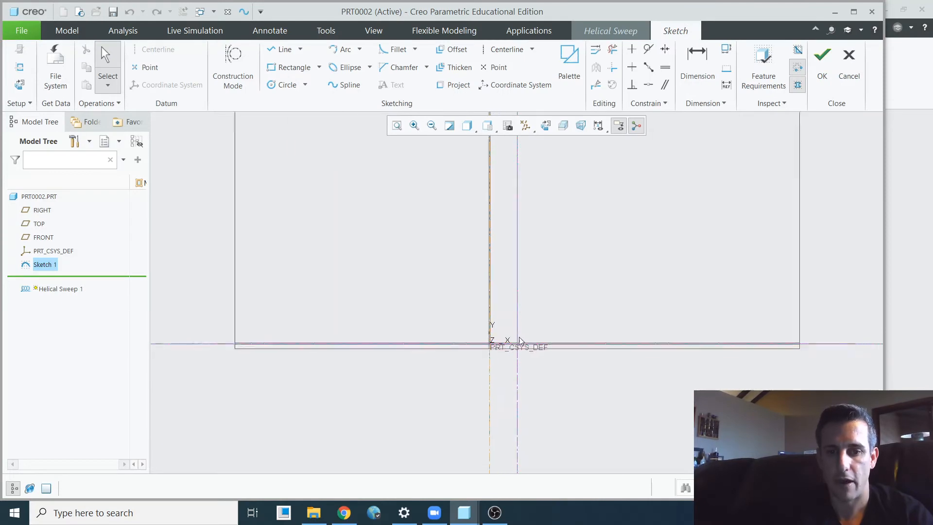
pyautogui.click(286, 87)
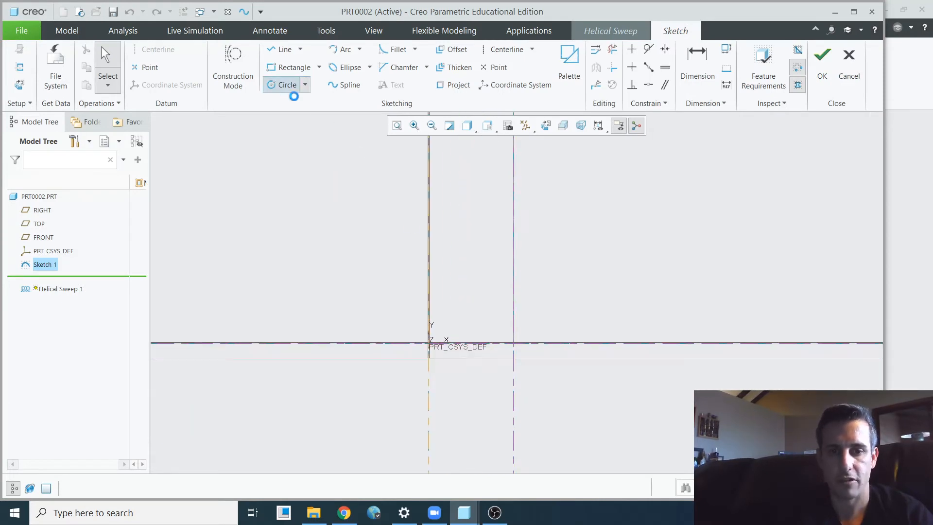
pyautogui.click(513, 343)
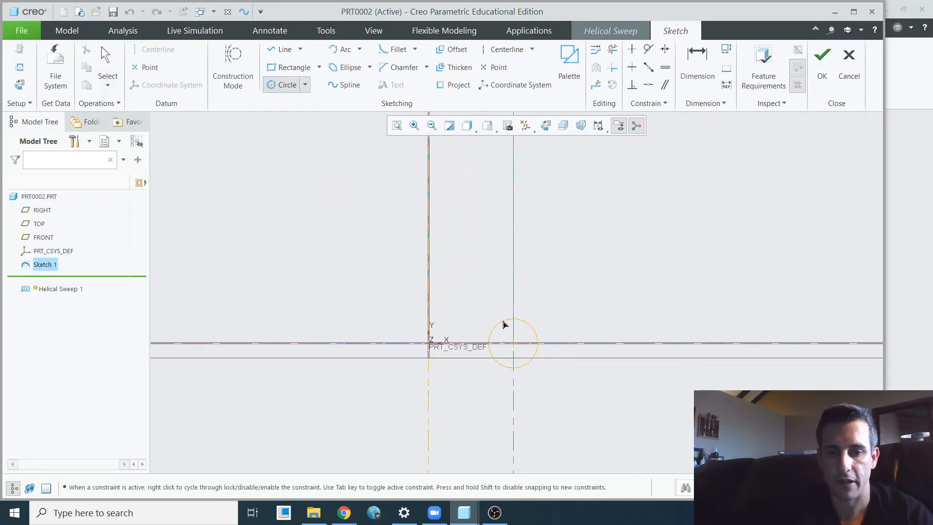
pyautogui.click(502, 332)
pyautogui.middleClick(494, 309)
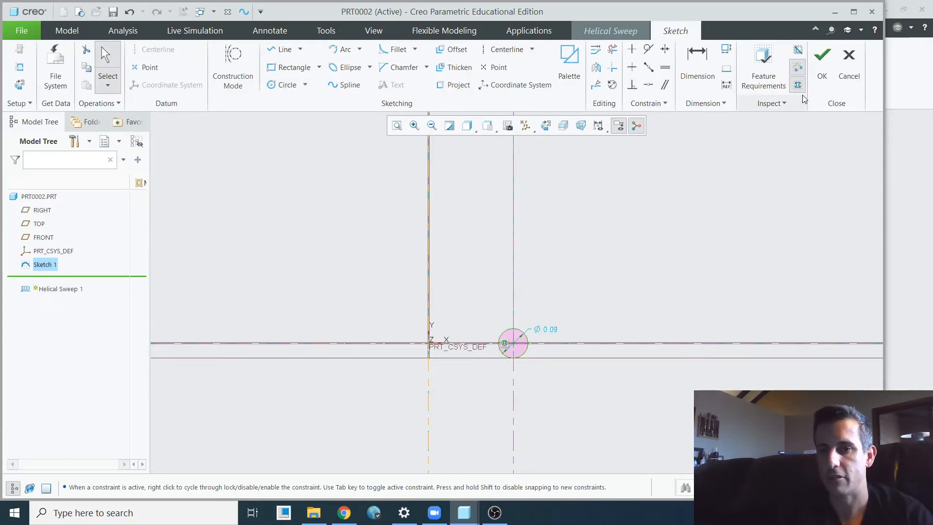
pyautogui.click(822, 61)
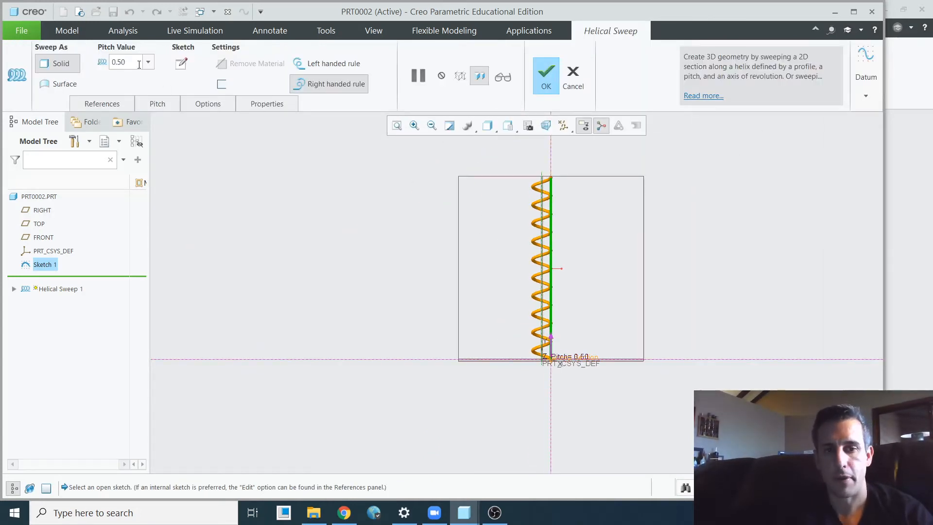
# - Try a helical sweep pitch of 0.25
pyautogui.scroll(3, 537, 346)
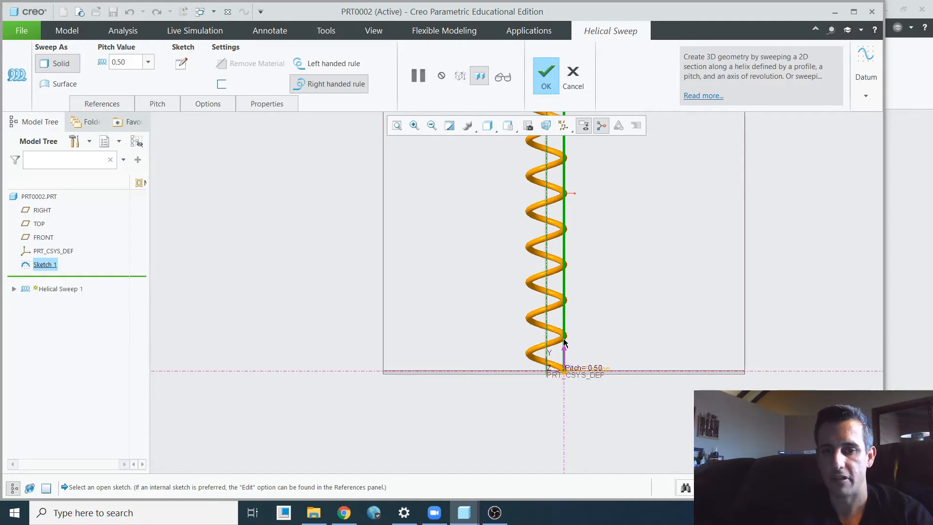
pyautogui.doubleClick(128, 61)
pyautogui.write('.2')
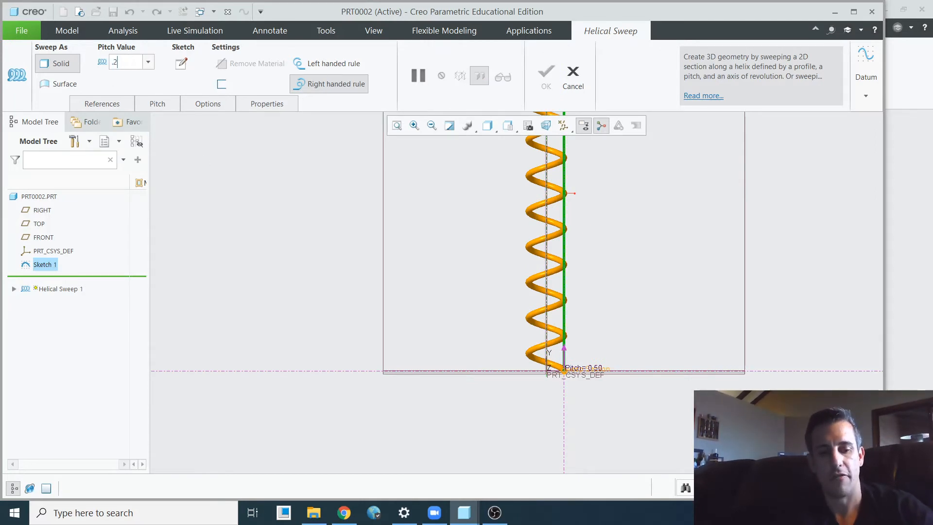
pyautogui.write('5')
pyautogui.press('Return')
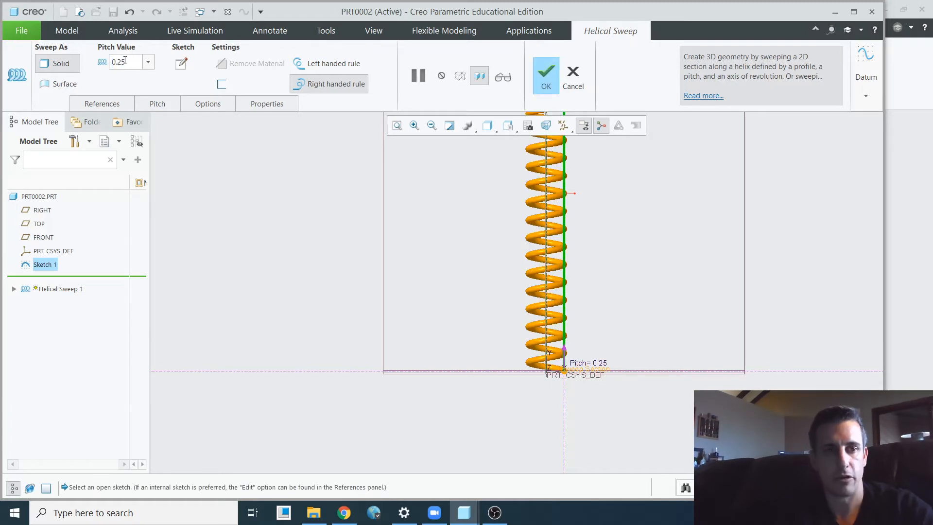
# - Set the helical sweep pitch to 0.1 and complete the right-handed sweep as a solid
pyautogui.write('.1')
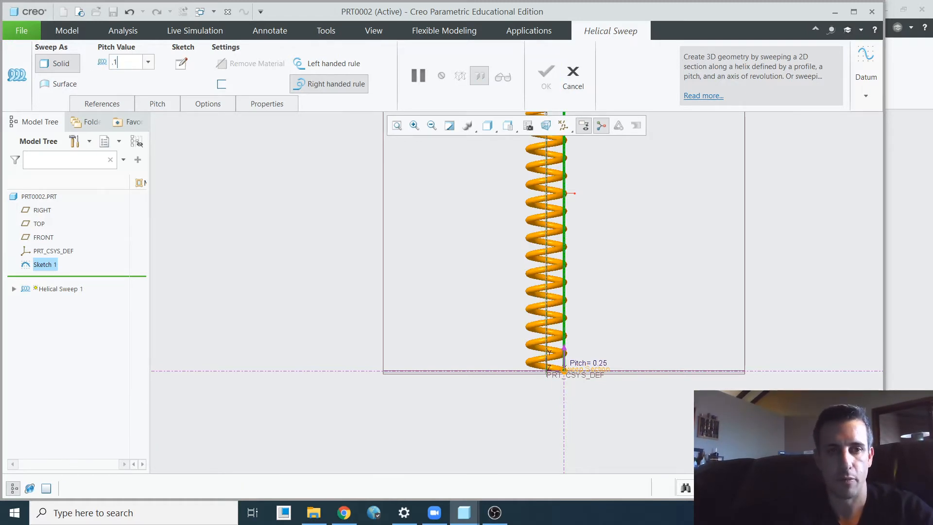
pyautogui.press('Return')
pyautogui.scroll(3, 498, 416)
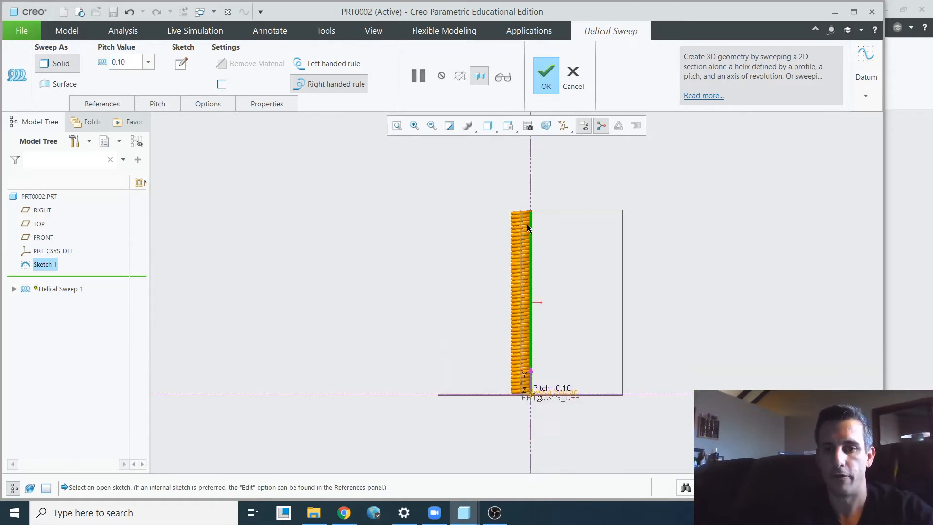
pyautogui.scroll(-5, 524, 213)
pyautogui.scroll(4, 503, 341)
pyautogui.moveTo(503, 341); pyautogui.dragTo(515, 403, button='middle')
pyautogui.click(546, 78)
pyautogui.scroll(-5, 541, 305)
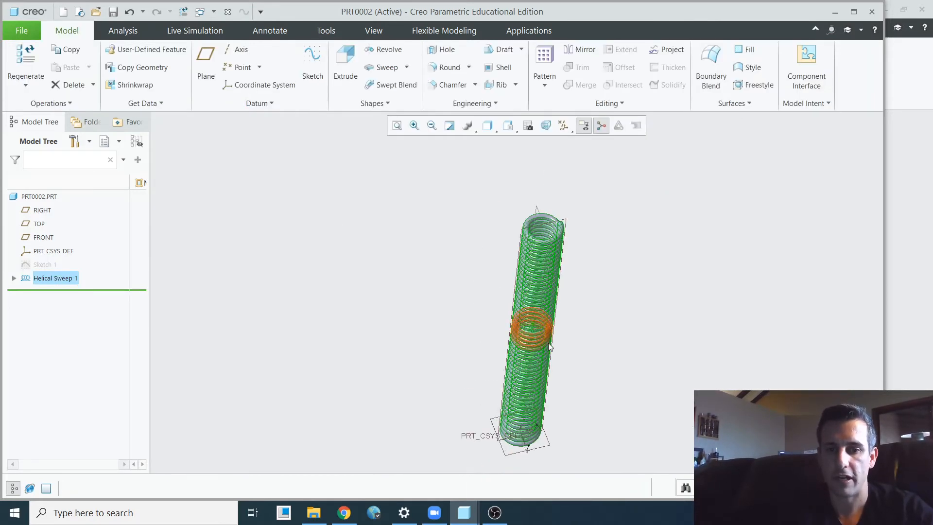
pyautogui.moveTo(528, 326); pyautogui.dragTo(452, 275, button='middle')
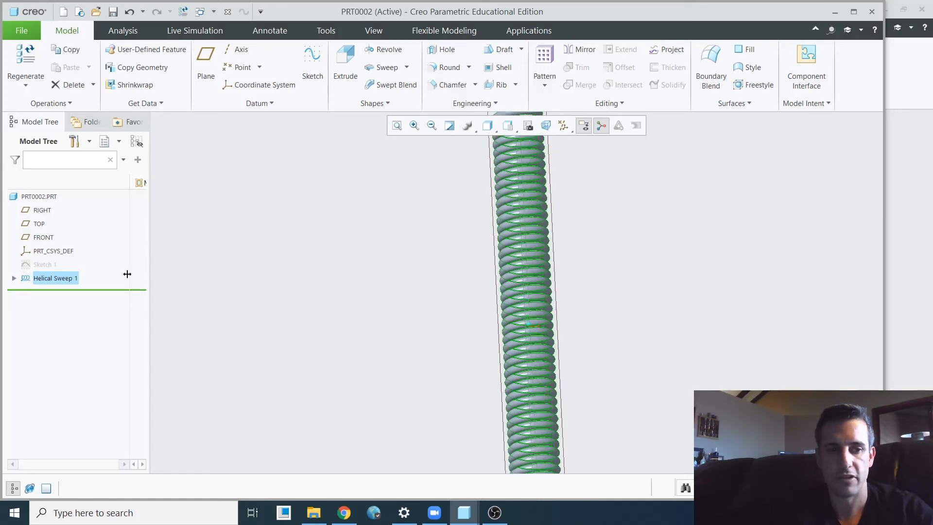
pyautogui.scroll(5, 474, 313)
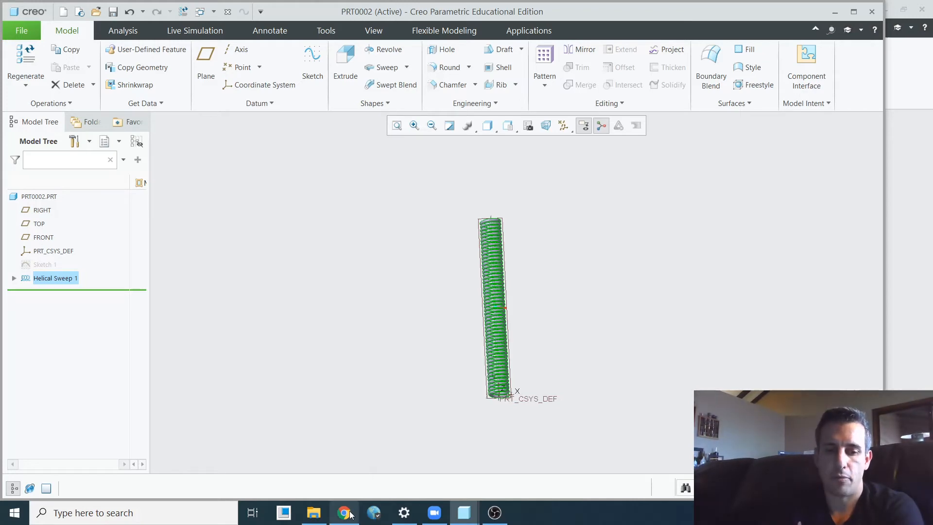
pyautogui.moveTo(349, 513)
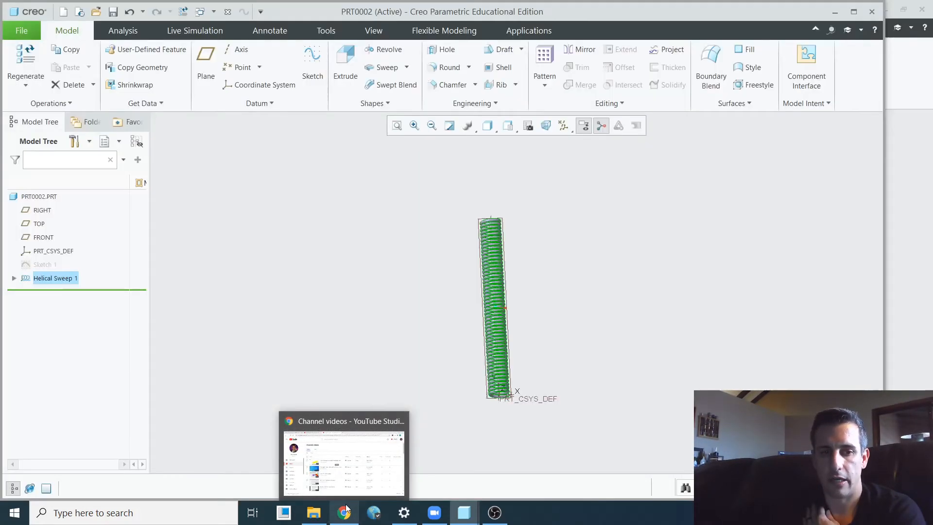
# - Switch to Chrome and open the McMaster-Carr website in a new tab
pyautogui.click(346, 507)
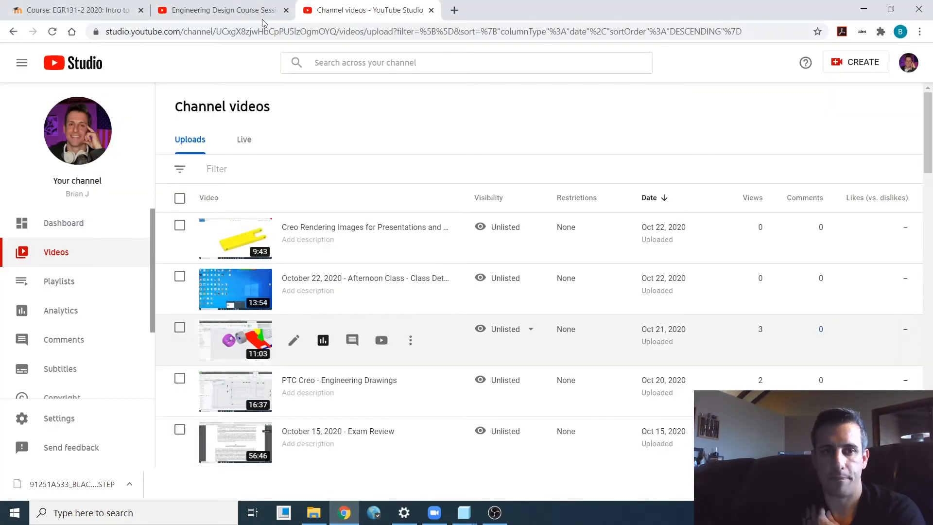
pyautogui.click(454, 11)
pyautogui.write('m')
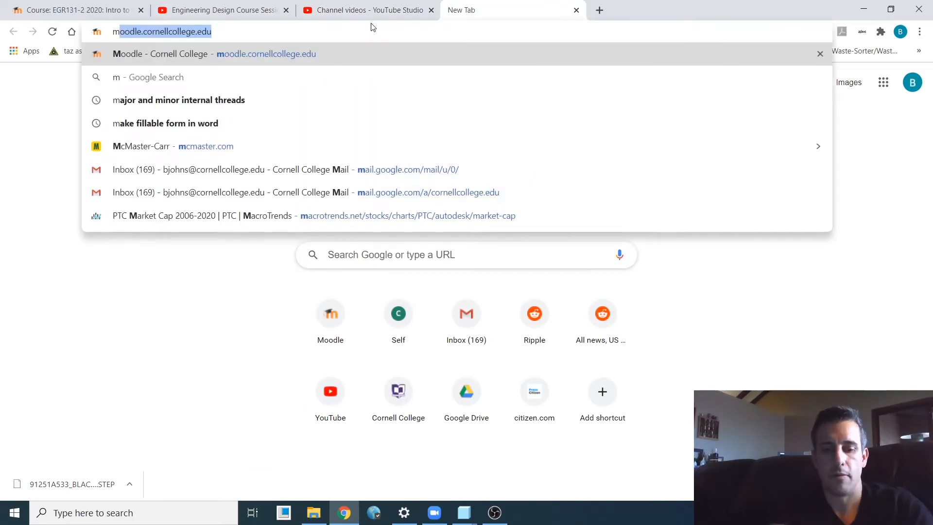
pyautogui.write('cmaster')
pyautogui.press('Return')
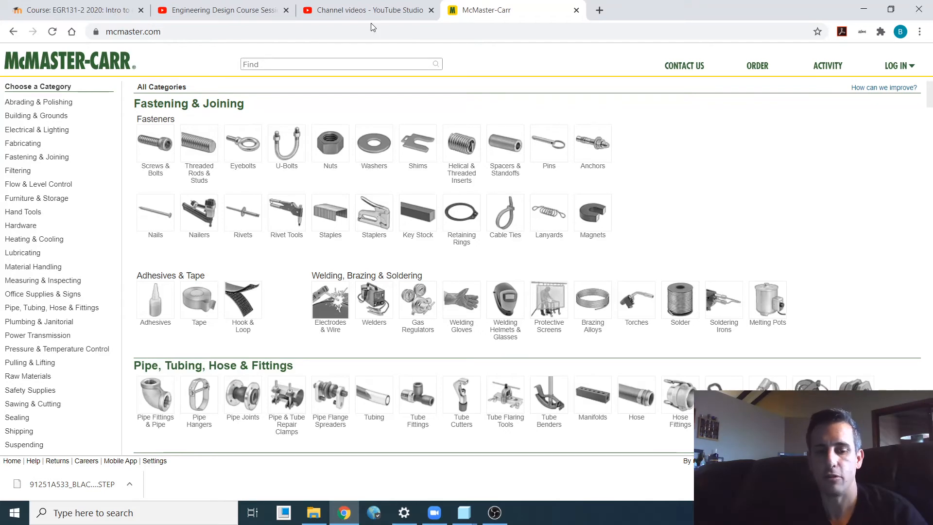
# - Search the McMaster-Carr catalog for "bolt" and filter the products to the 1/4"-20 thread size
pyautogui.write('lt')
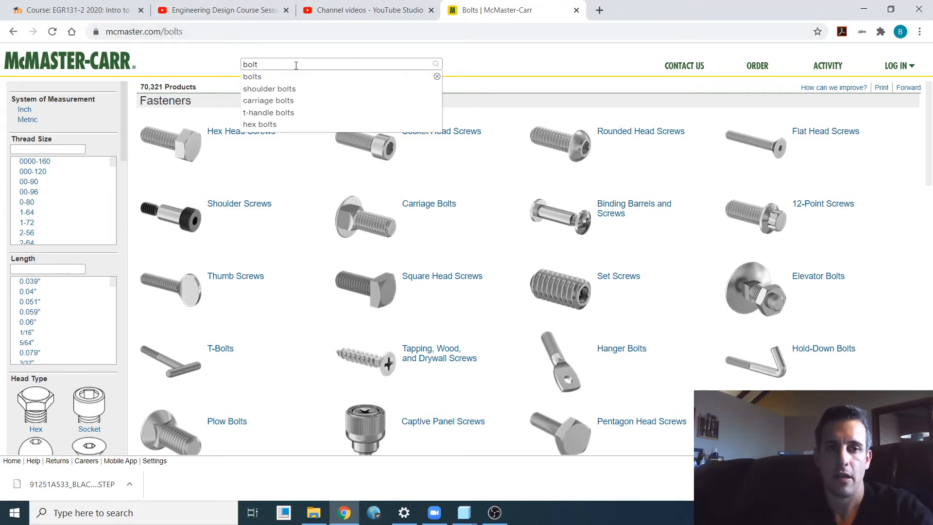
pyautogui.press('Return')
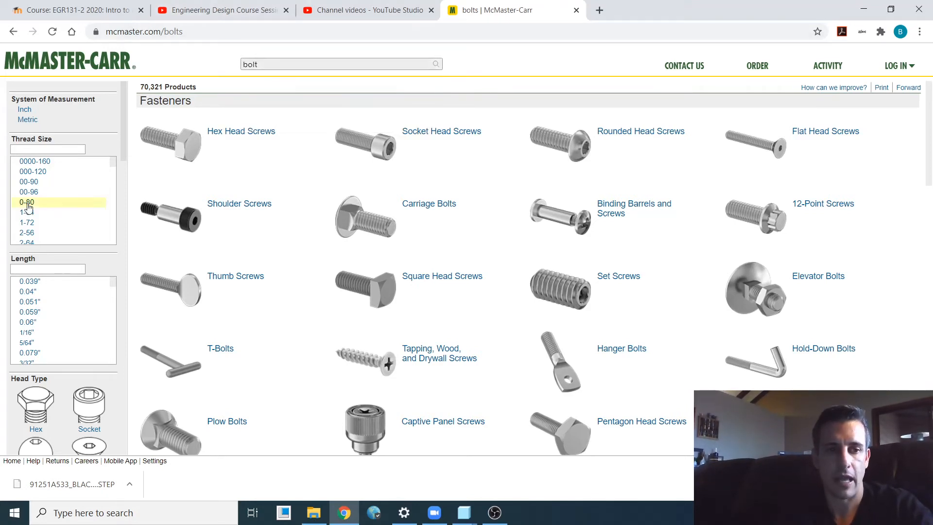
pyautogui.scroll(-5, 38, 201)
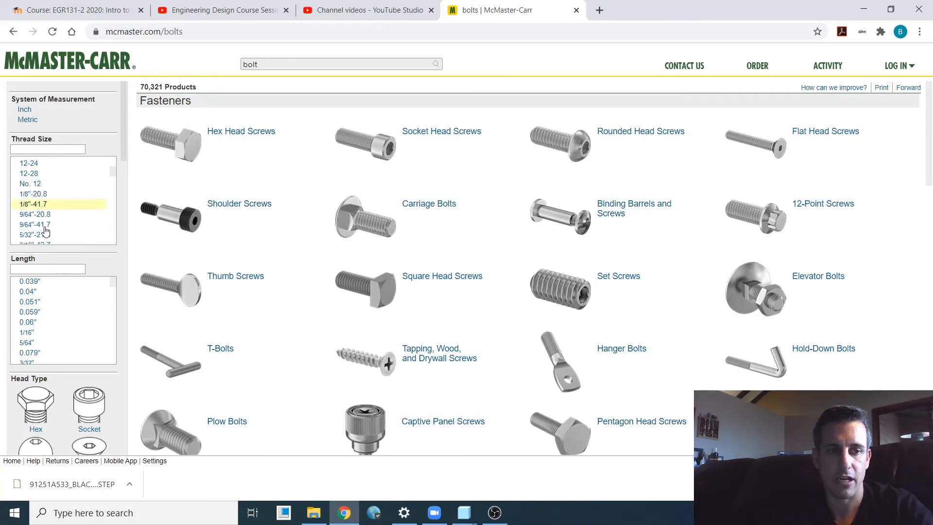
pyautogui.scroll(-3, 37, 204)
pyautogui.scroll(3, 34, 212)
pyautogui.scroll(-1, 32, 217)
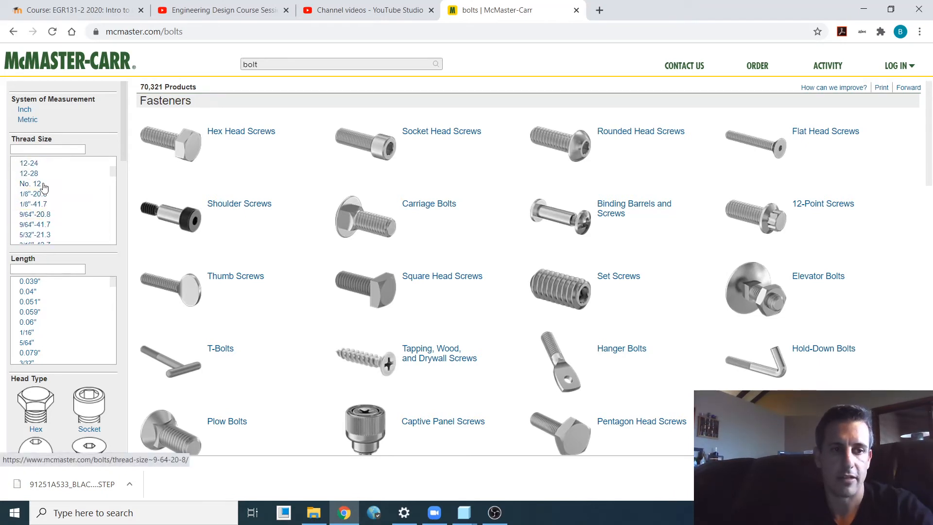
pyautogui.scroll(-2, 49, 206)
pyautogui.scroll(-2, 48, 206)
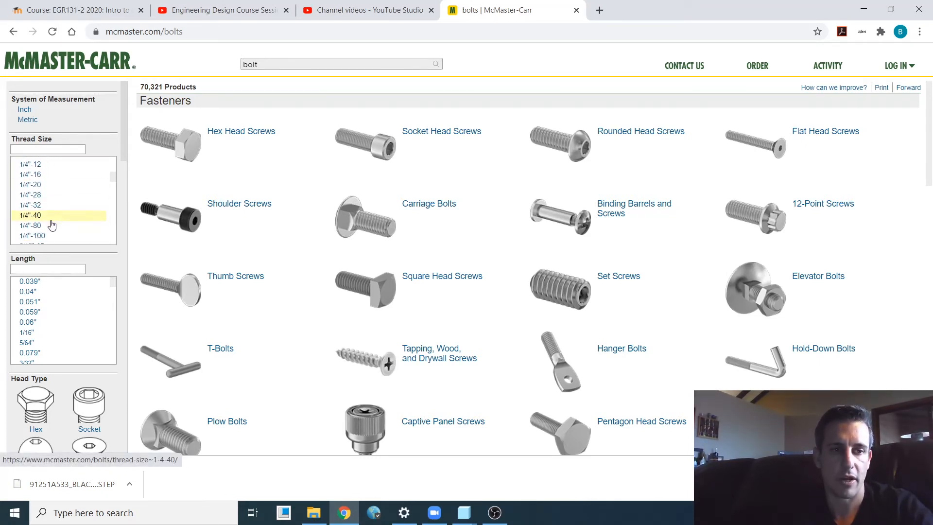
pyautogui.click(41, 187)
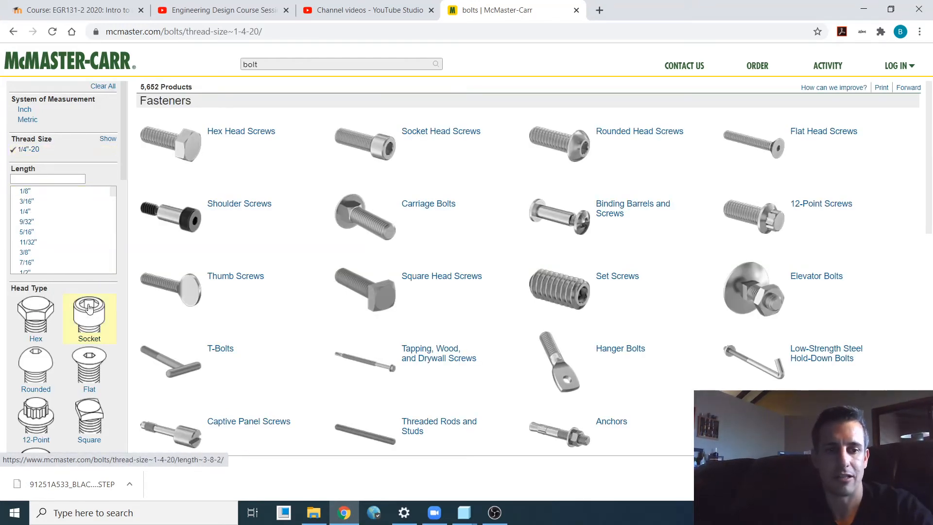
# - Filter to thumb-head screws and open the product details of the 1" fully threaded stainless steel low-profile knurled-head thumb screw, 91746A414
pyautogui.scroll(-4, 89, 307)
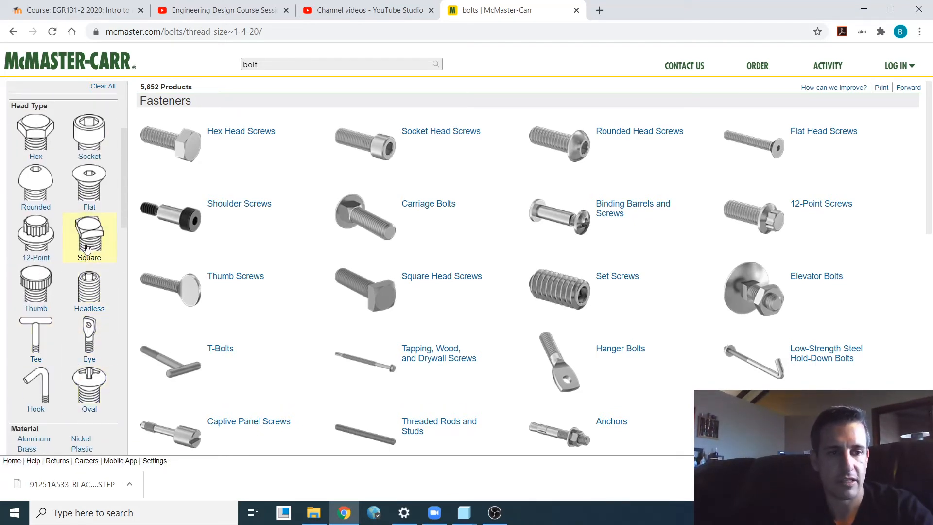
pyautogui.click(36, 285)
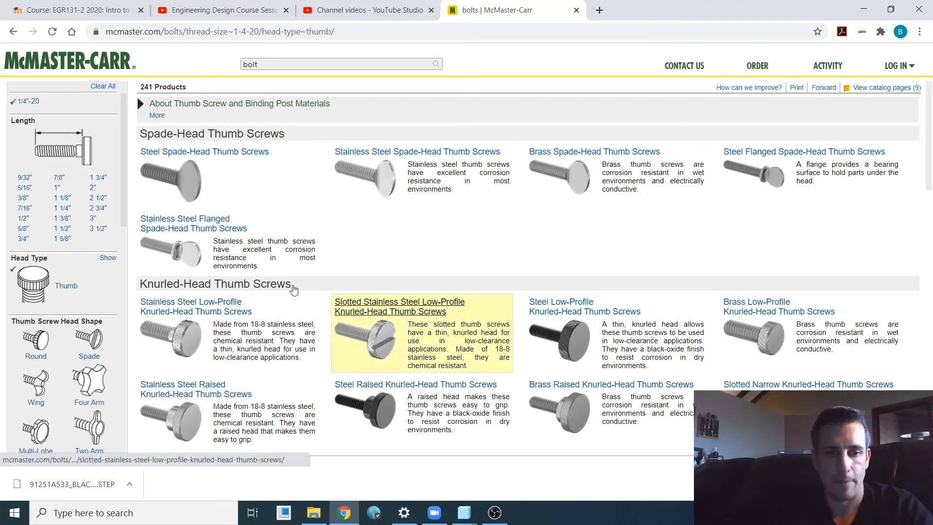
pyautogui.click(194, 311)
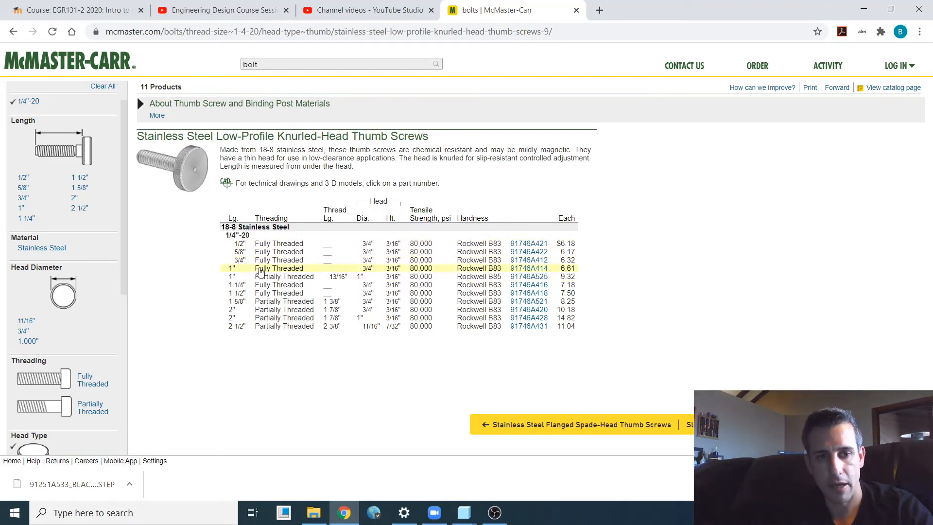
pyautogui.click(529, 268)
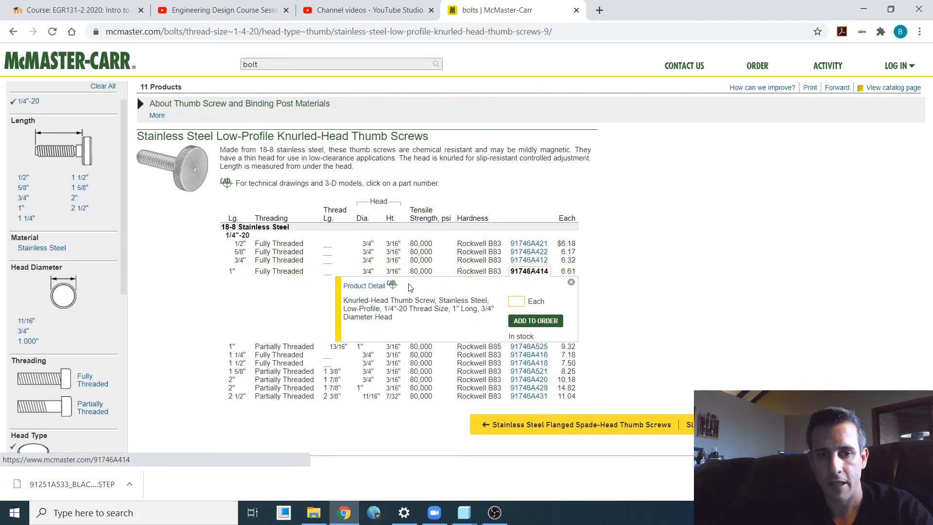
pyautogui.click(369, 286)
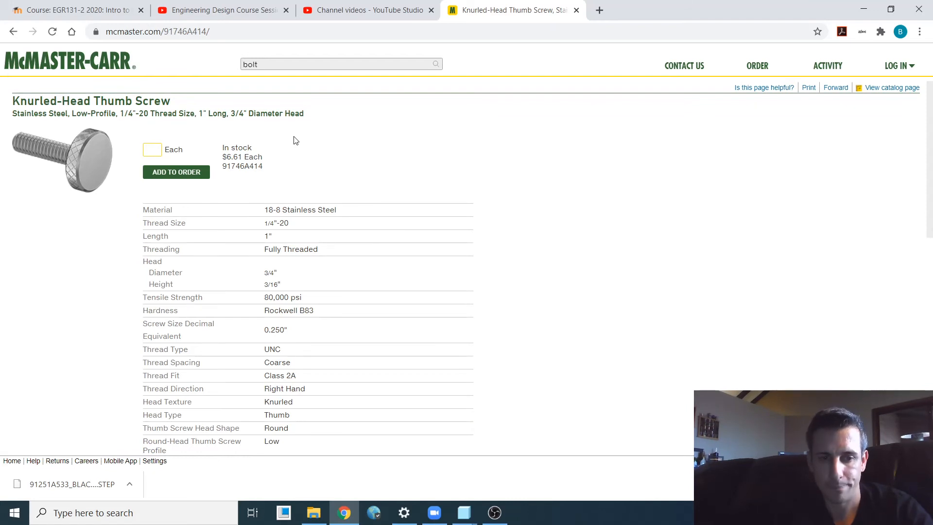
# - Download the knurled-head thumb screw's CAD model in 3-D STEP format
pyautogui.scroll(-10, 296, 141)
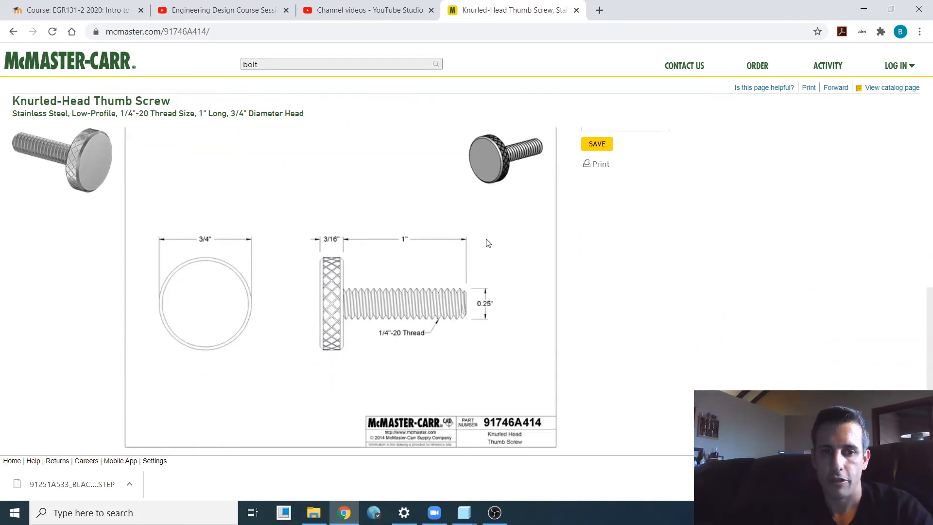
pyautogui.scroll(-1, 491, 229)
pyautogui.scroll(4, 262, 171)
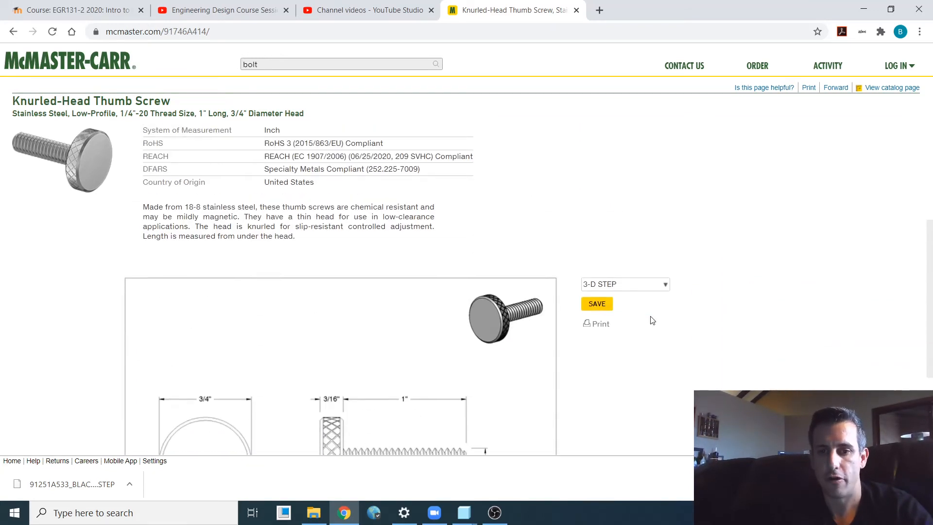
pyautogui.click(659, 291)
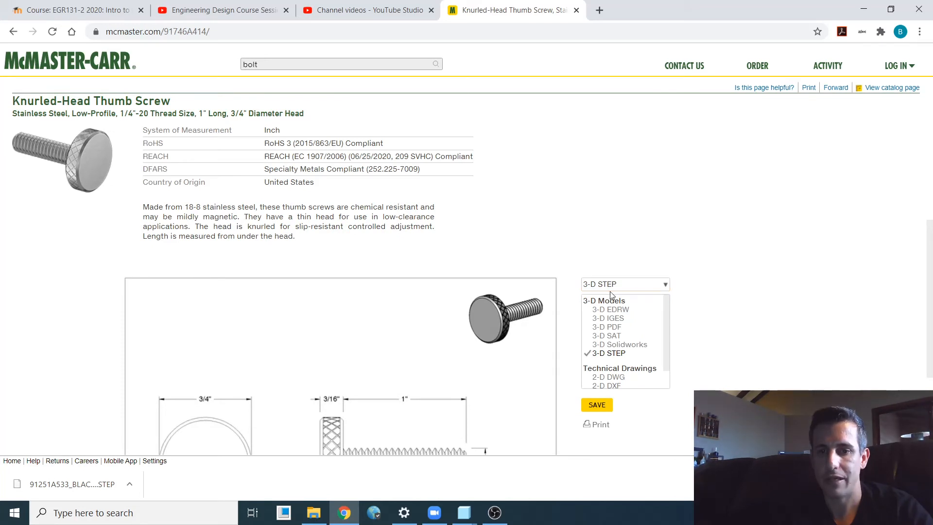
pyautogui.click(615, 354)
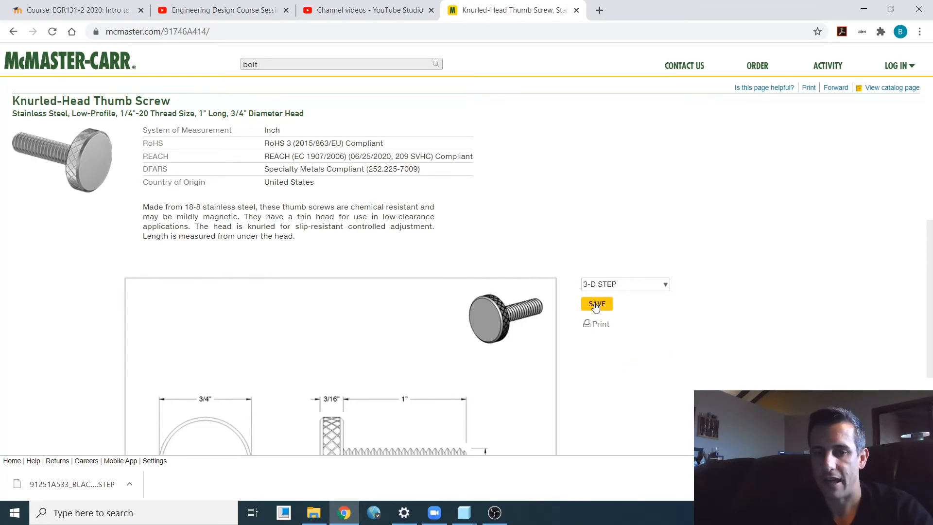
pyautogui.click(596, 304)
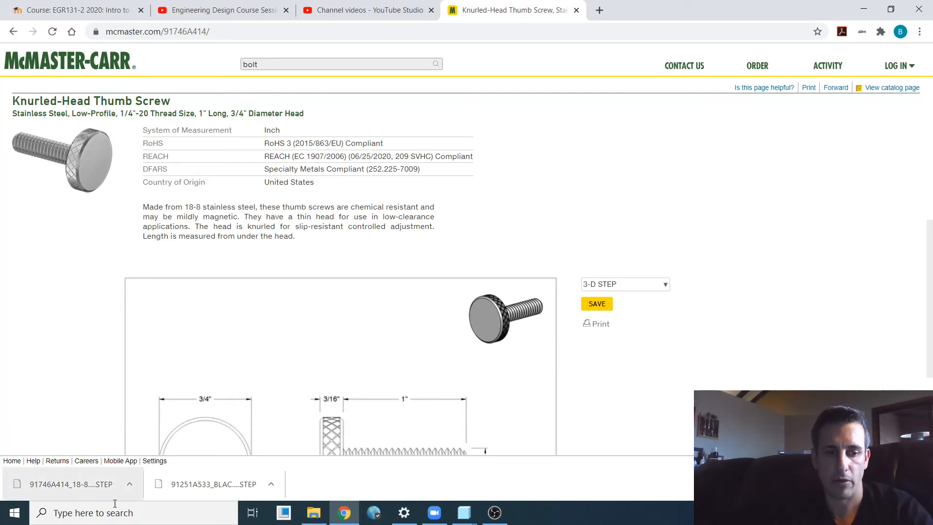
# - Switch to Creo Parametric and browse to the Downloads folder for a file to open
pyautogui.moveTo(464, 513)
pyautogui.click(489, 412)
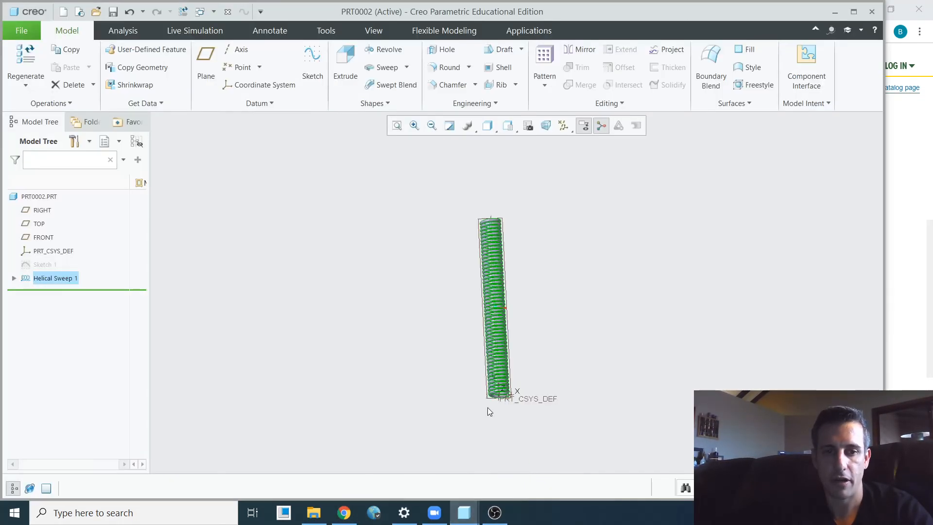
pyautogui.click(24, 34)
pyautogui.click(35, 73)
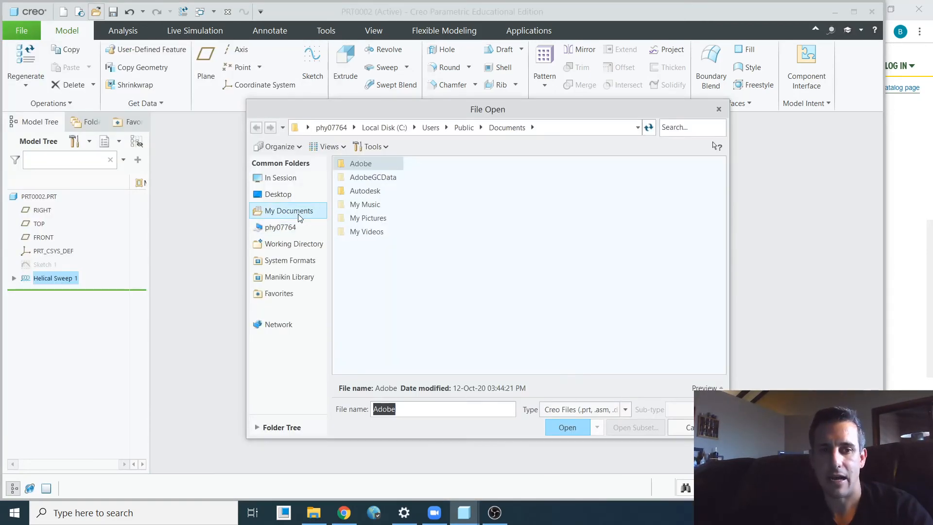
pyautogui.click(298, 213)
pyautogui.click(458, 132)
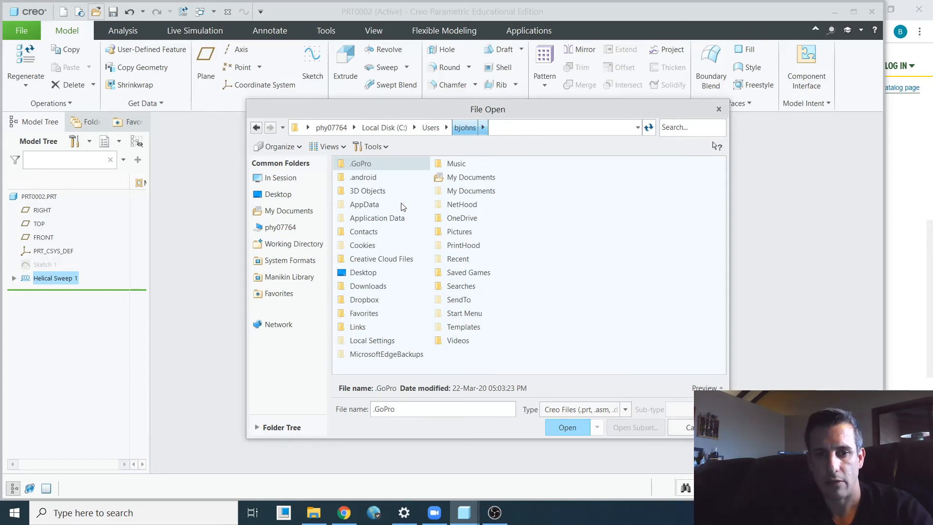
pyautogui.doubleClick(368, 285)
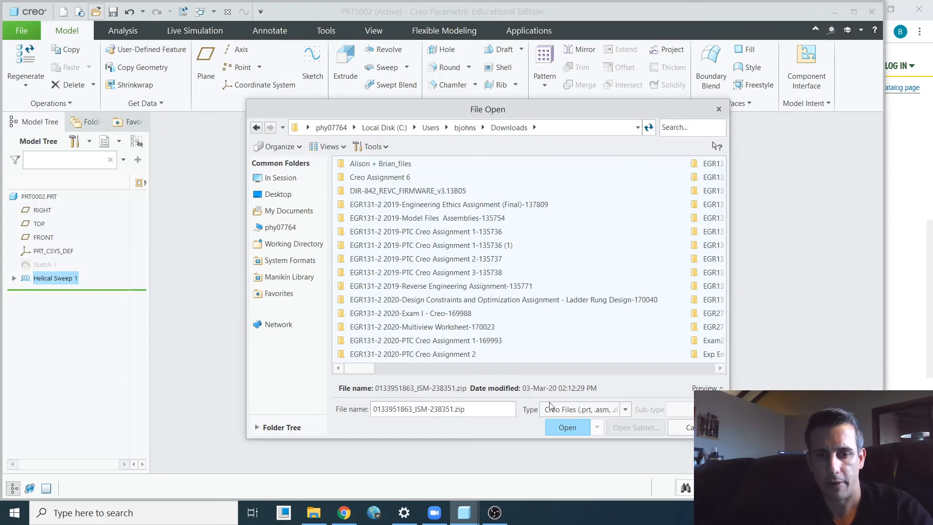
# - Show all file types and import "91746A414_18-8 STAINLESS STEEL KNURLED HEAD THUMB SCREW.STEP" as a part with the automatic import type
pyautogui.click(578, 409)
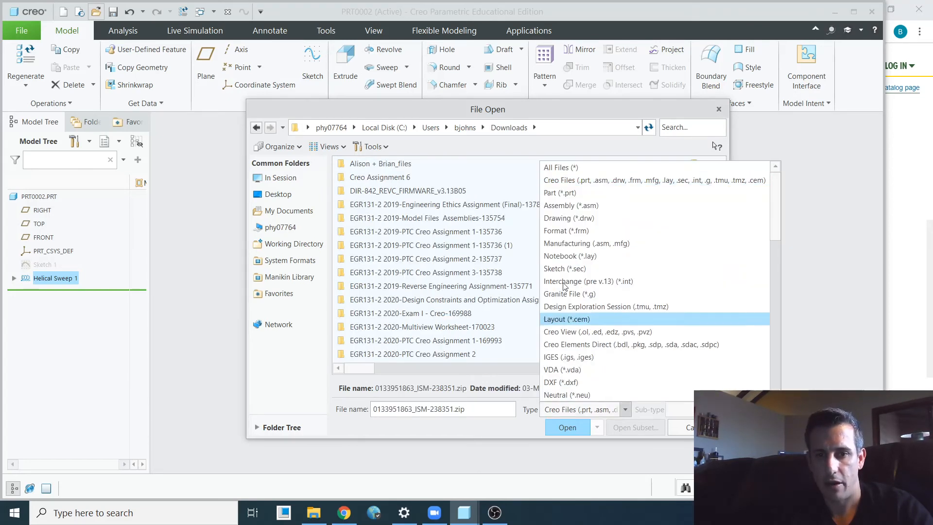
pyautogui.click(564, 167)
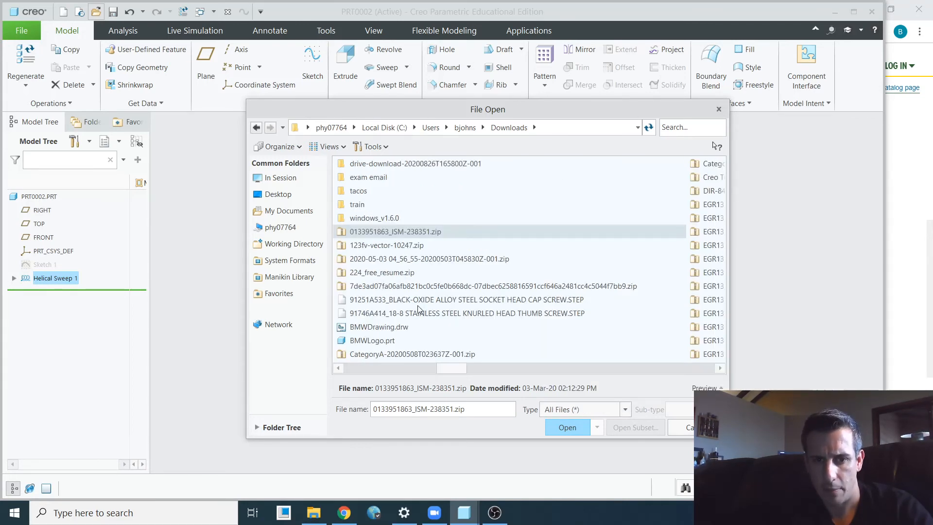
pyautogui.click(430, 314)
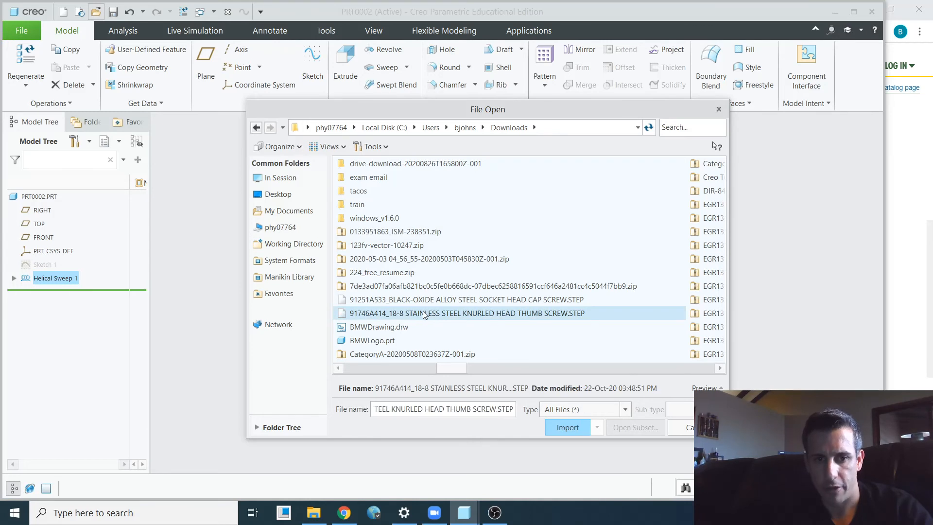
pyautogui.doubleClick(418, 314)
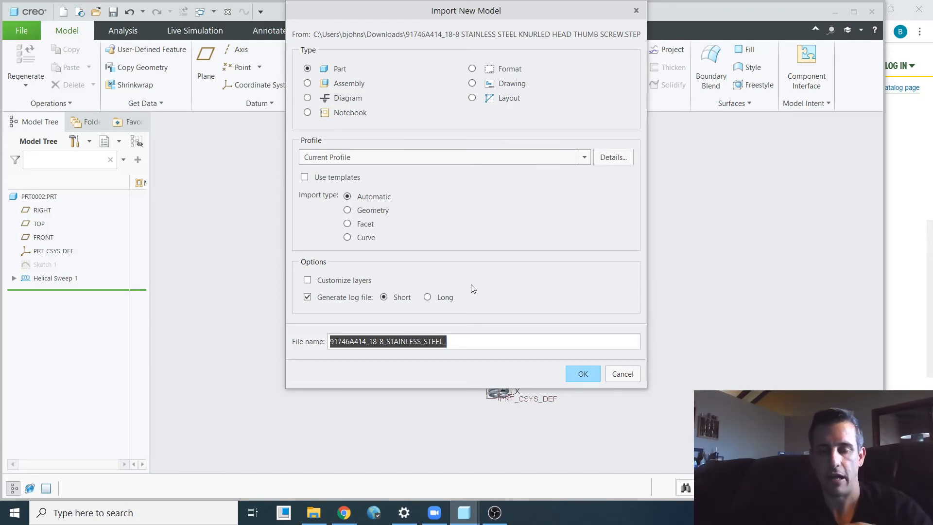
pyautogui.click(579, 374)
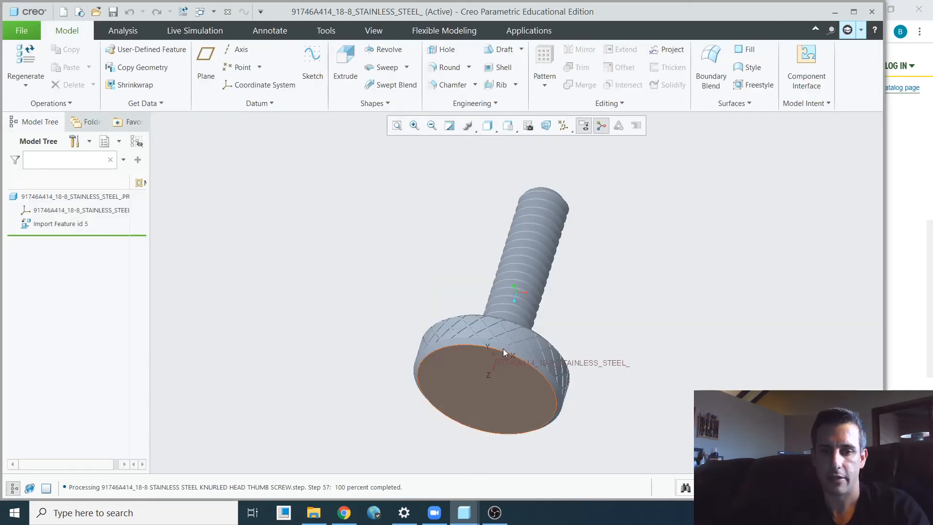
# - Examine the imported thumb screw's knurled head and threaded shank from several angles
pyautogui.moveTo(503, 348); pyautogui.dragTo(535, 297, button='middle')
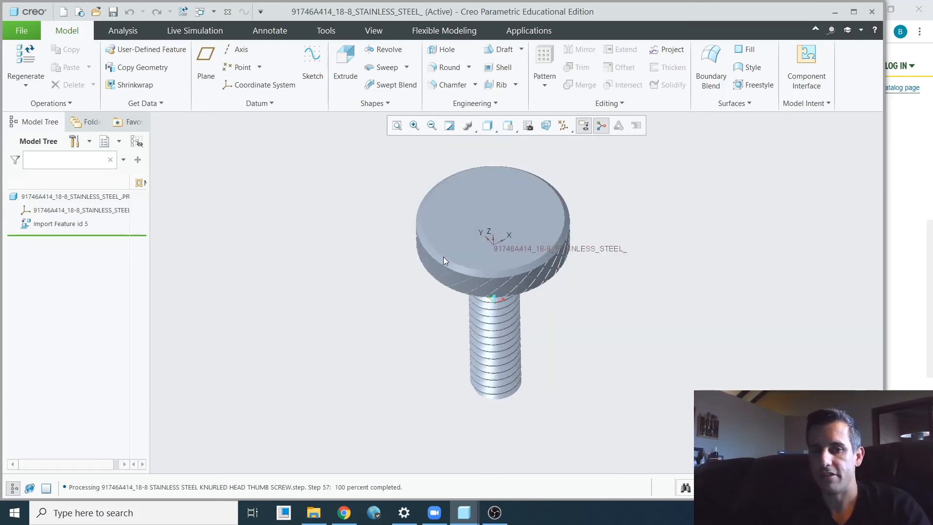
pyautogui.scroll(-2, 538, 250)
pyautogui.moveTo(538, 264); pyautogui.dragTo(532, 238, button='middle')
pyautogui.scroll(2, 531, 238)
pyautogui.scroll(1, 486, 262)
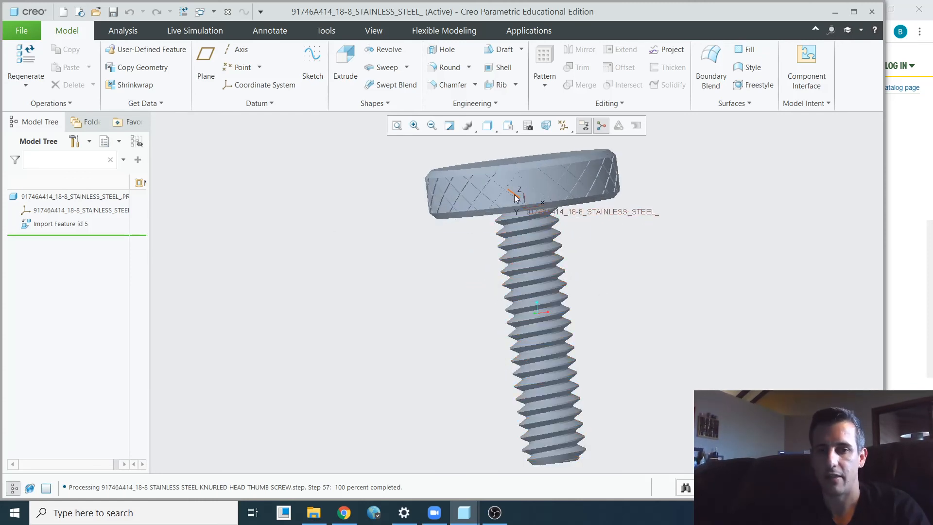
pyautogui.scroll(-2, 517, 209)
pyautogui.moveTo(520, 225); pyautogui.dragTo(521, 237, button='middle')
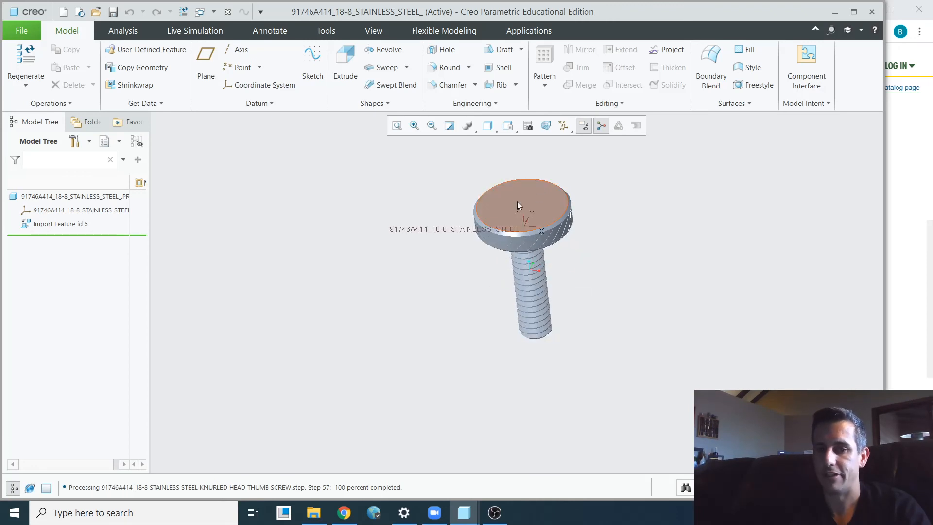
# - Create a datum plane at 0.00 offset from the flat outer face of the thumb screw's head
pyautogui.click(208, 58)
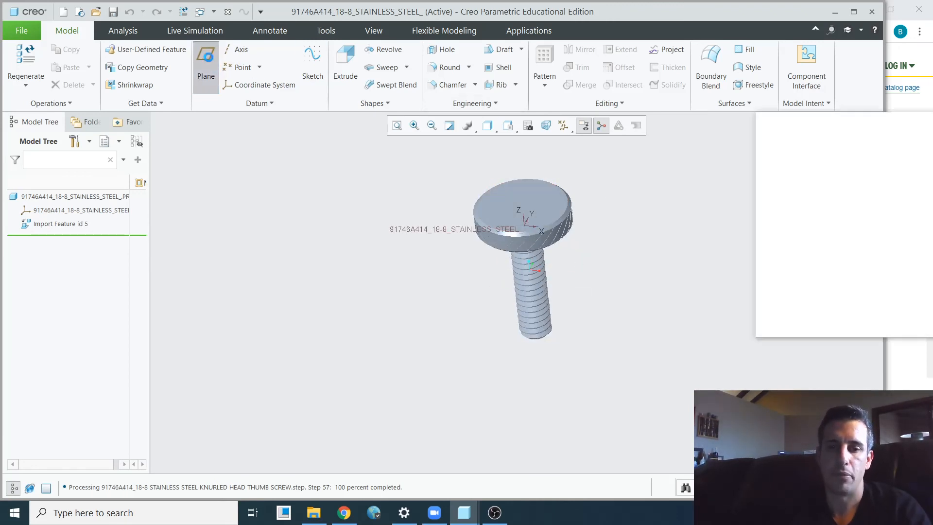
pyautogui.click(515, 195)
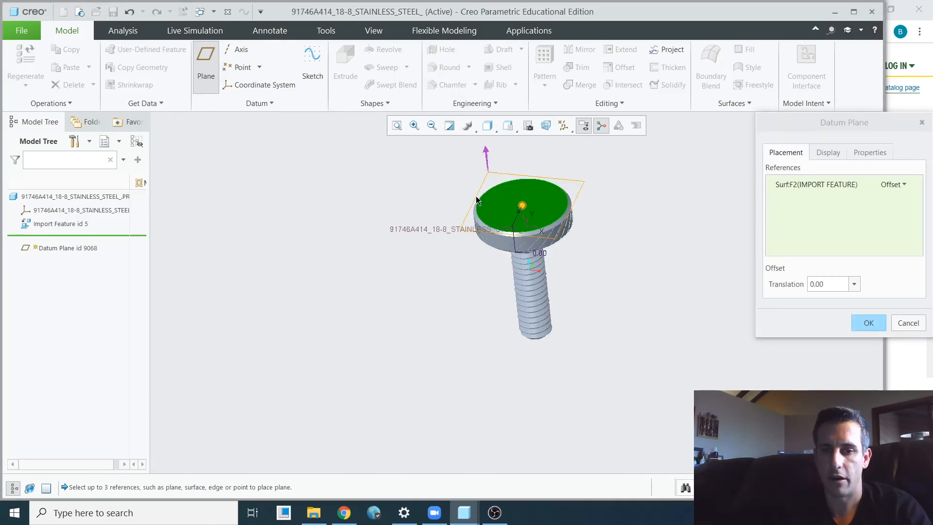
pyautogui.scroll(-3, 476, 197)
pyautogui.click(869, 323)
# - Create a datum axis through the center of the circular edge at the free end of the thumb screw's threaded shank
pyautogui.click(238, 49)
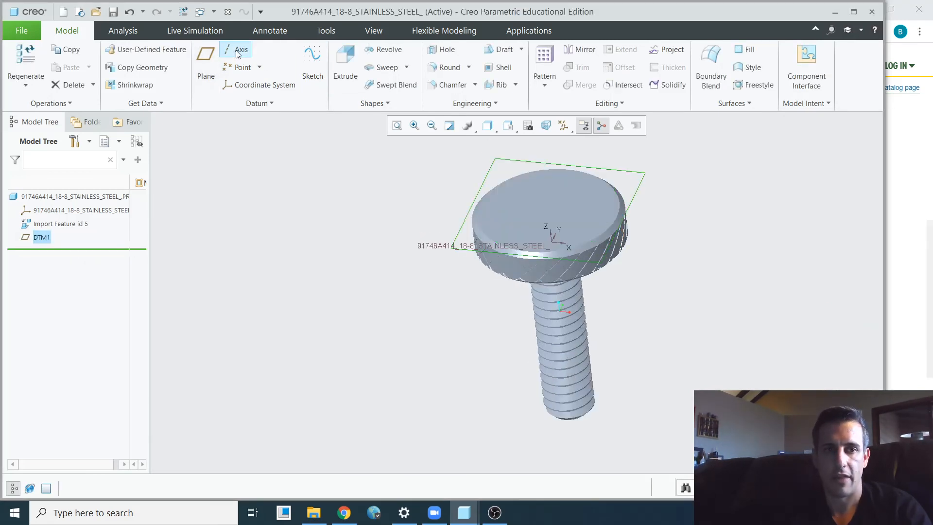
pyautogui.scroll(-3, 558, 248)
pyautogui.scroll(3, 561, 252)
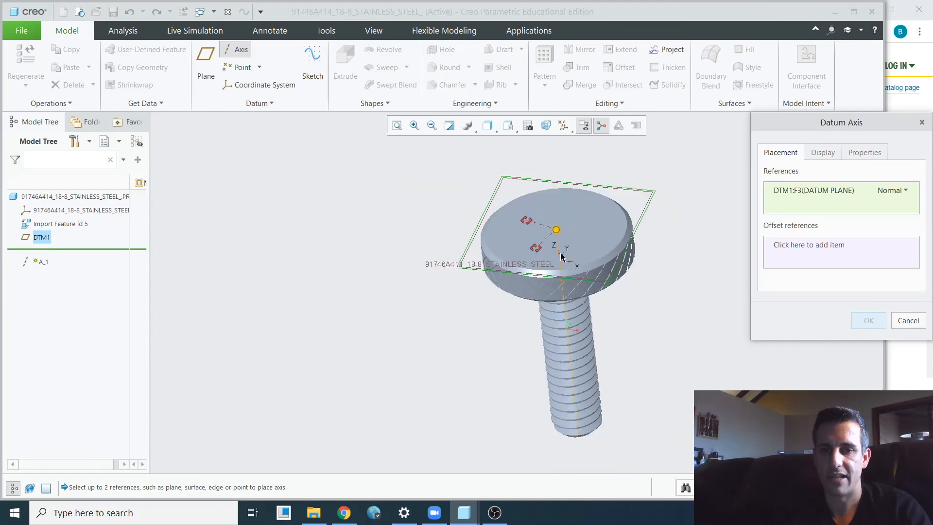
pyautogui.scroll(-1, 589, 259)
pyautogui.scroll(-1, 589, 260)
pyautogui.scroll(3, 589, 286)
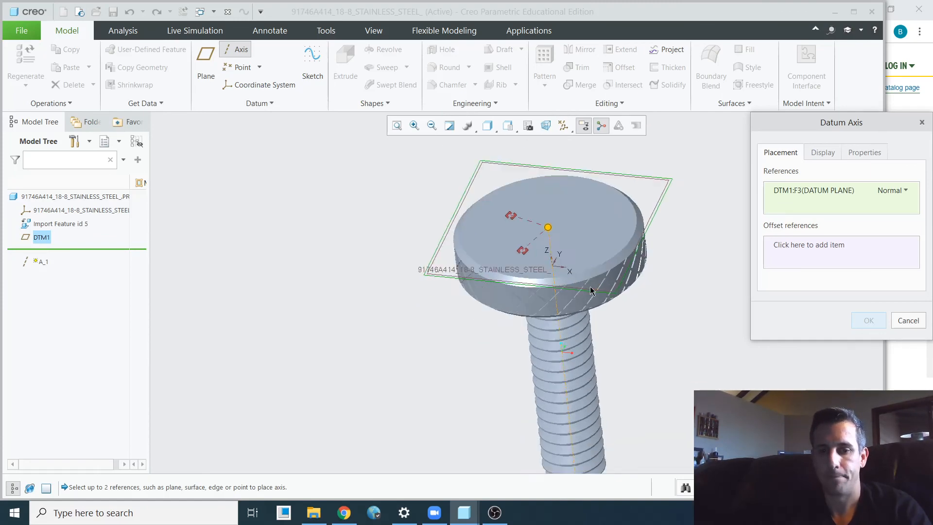
pyautogui.scroll(-3, 567, 385)
pyautogui.moveTo(568, 386); pyautogui.dragTo(577, 368, button='middle')
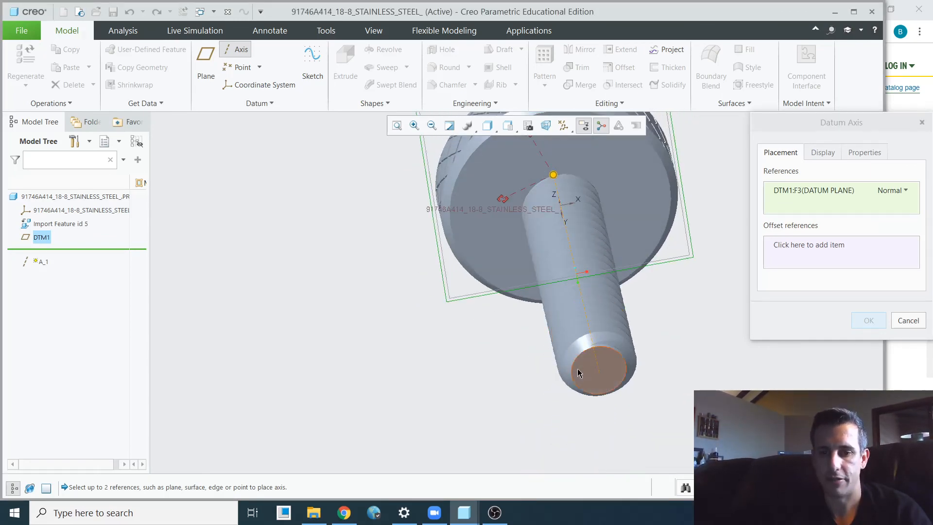
pyautogui.scroll(-2, 570, 384)
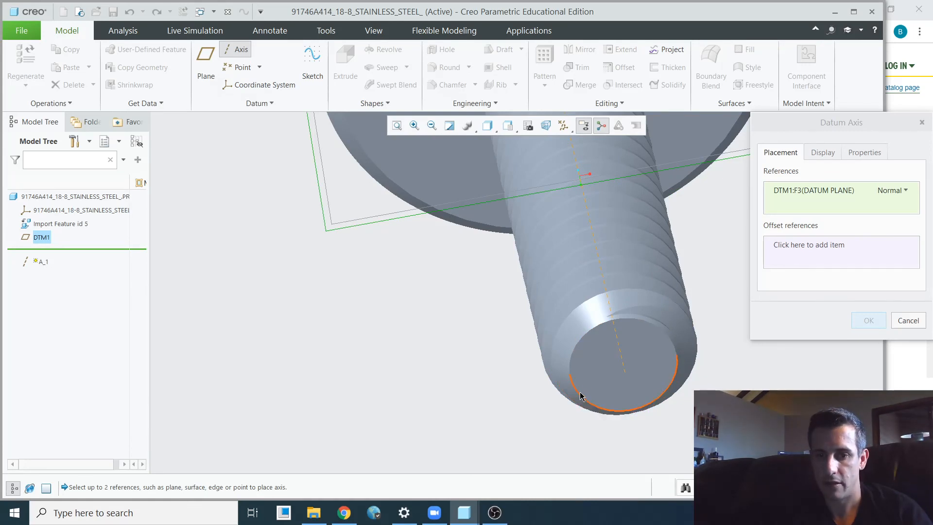
pyautogui.click(581, 396)
pyautogui.scroll(3, 579, 391)
pyautogui.moveTo(579, 392); pyautogui.dragTo(586, 308, button='middle')
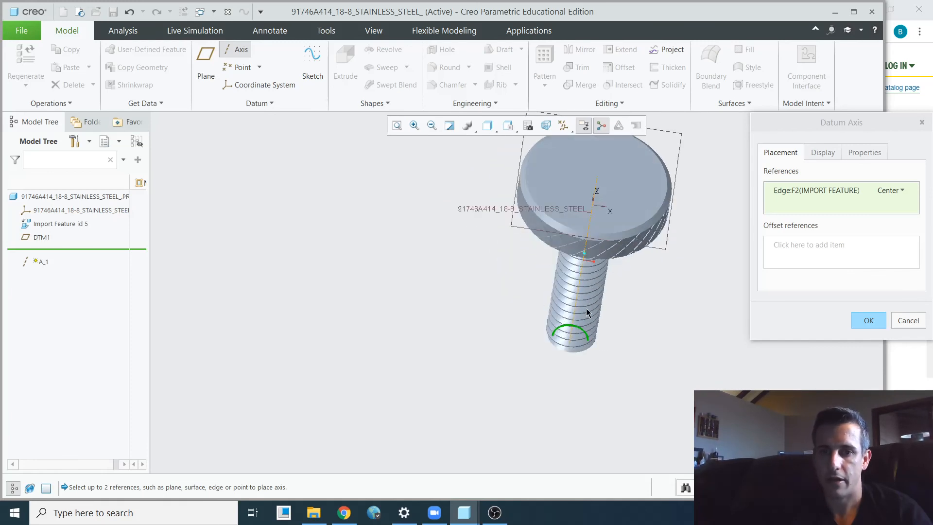
pyautogui.click(868, 325)
pyautogui.moveTo(672, 295); pyautogui.dragTo(653, 236, button='middle')
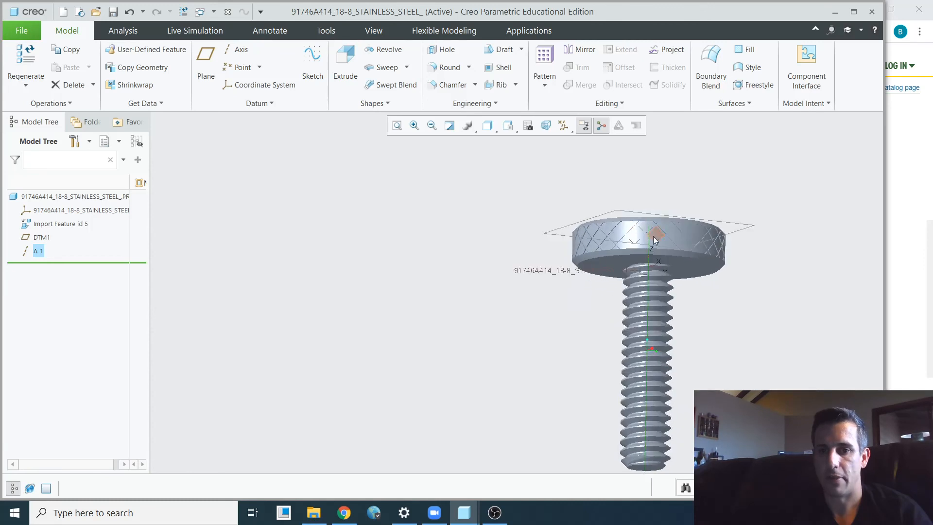
pyautogui.scroll(-3, 561, 233)
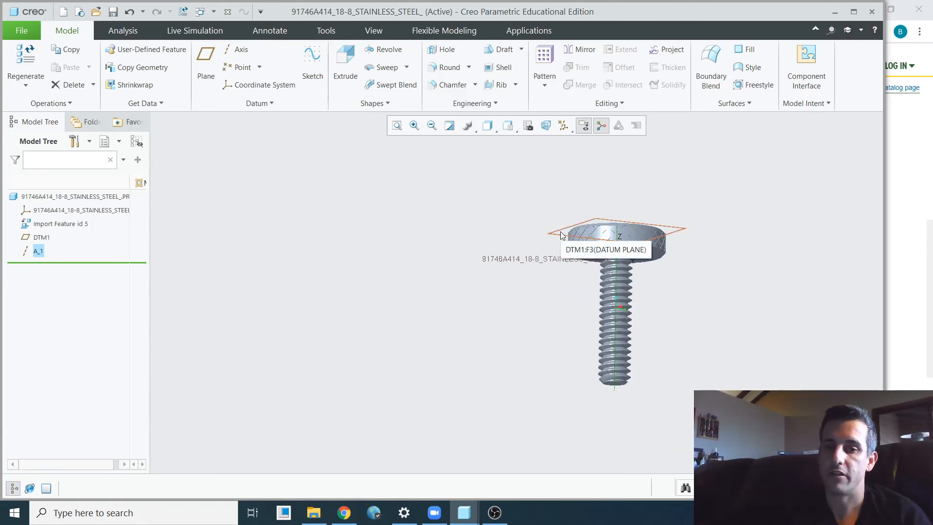
pyautogui.moveTo(560, 202); pyautogui.dragTo(664, 293, button='middle')
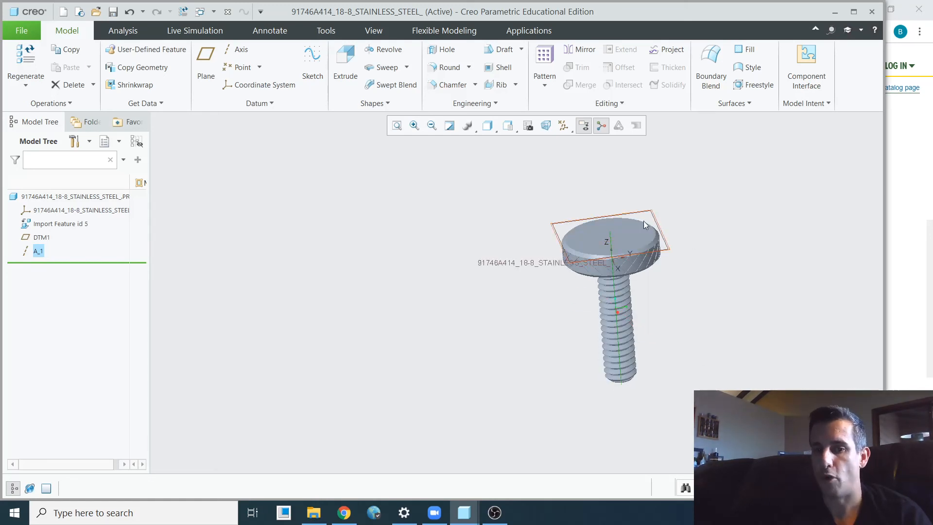